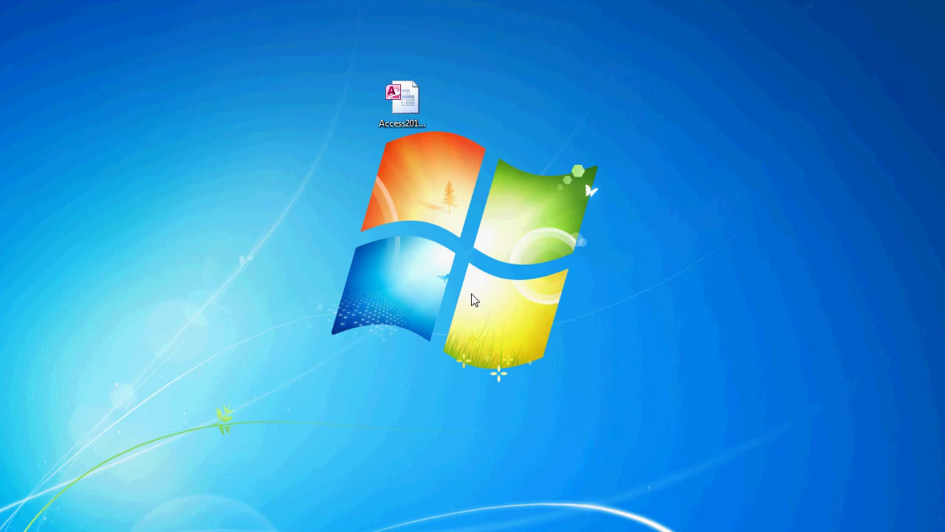
Launch the Access2013_DB_57 database from its desktop icon
click(402, 104)
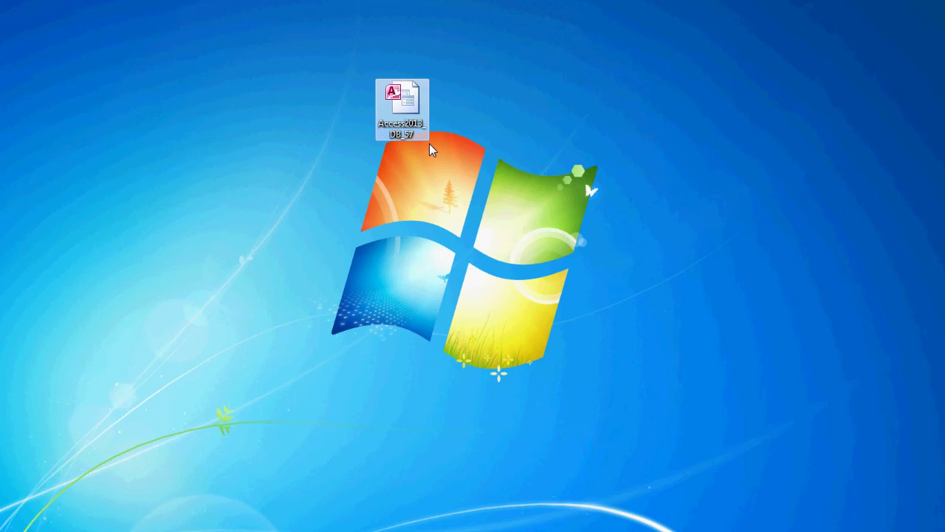
double_click(405, 104)
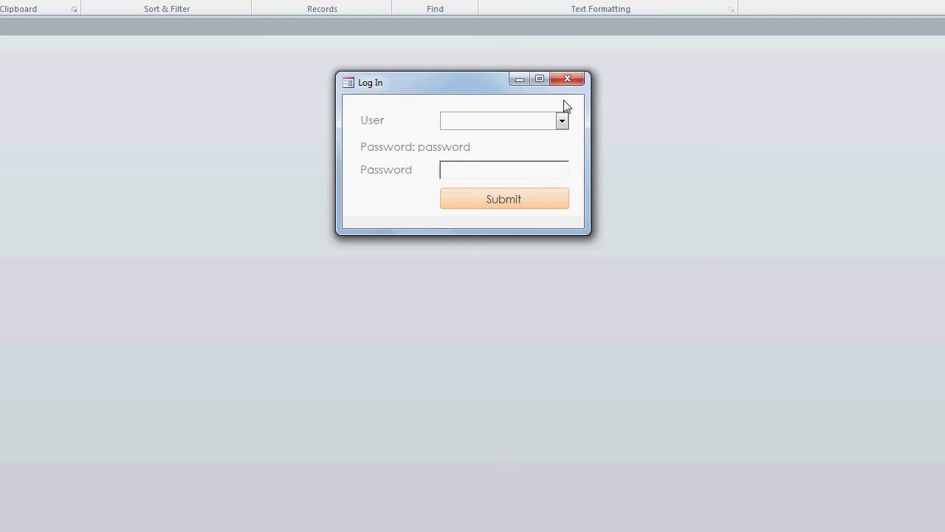
Dismiss the Log In form, enlarge the window and open frmScheduler by searching 'frms'
click(567, 79)
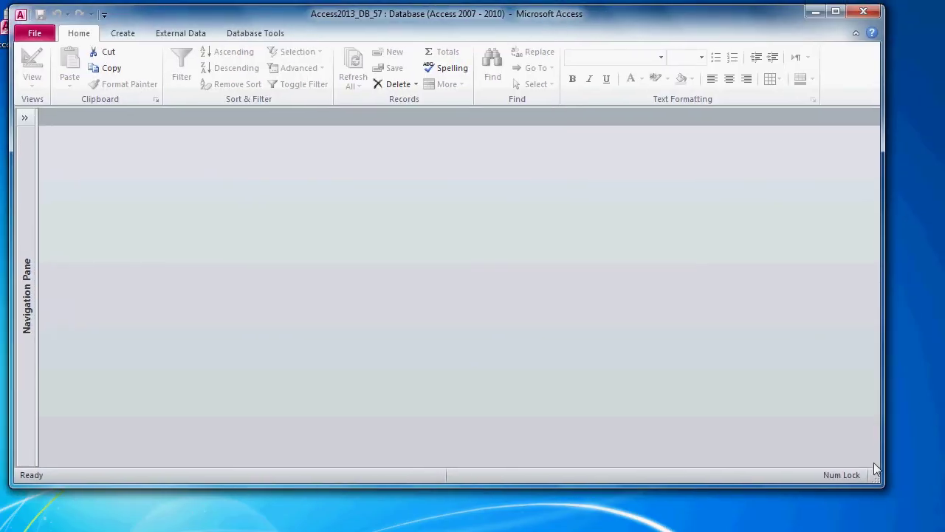
drag(882, 487, 933, 525)
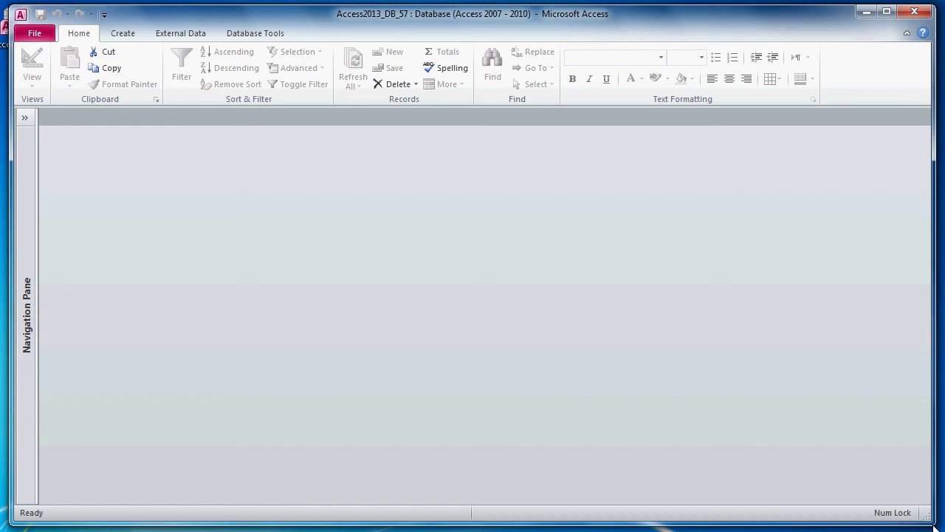
click(27, 148)
click(68, 133)
text(frm)
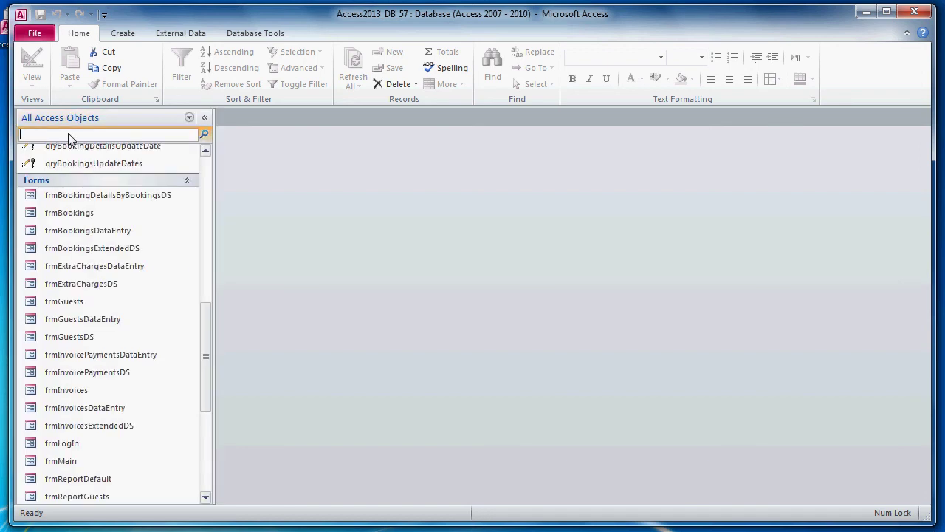
text(s)
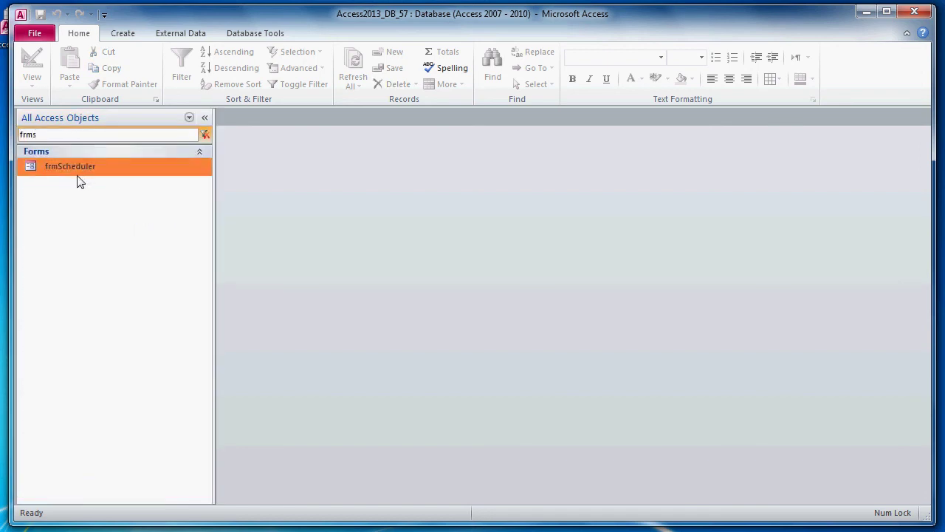
double_click(131, 166)
Hide the Navigation Pane and inspect the year of the first scheduler date
click(204, 117)
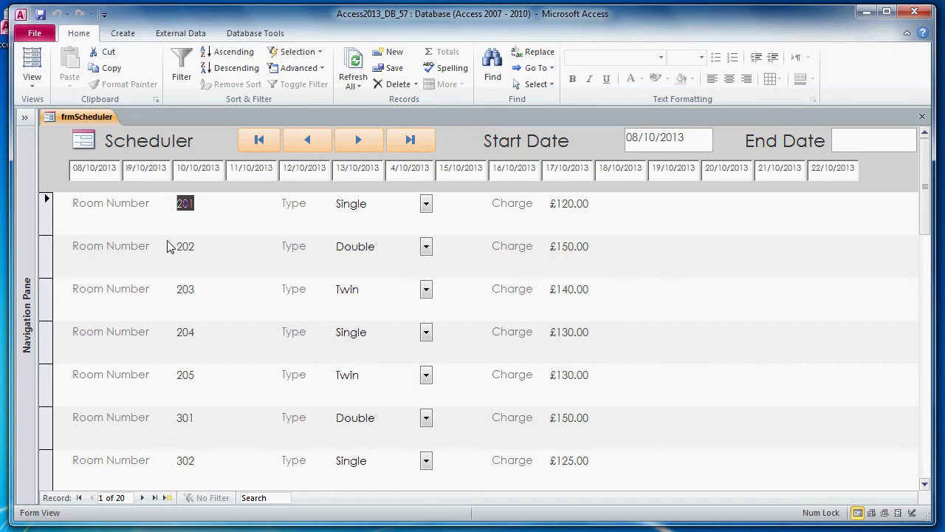
double_click(97, 171)
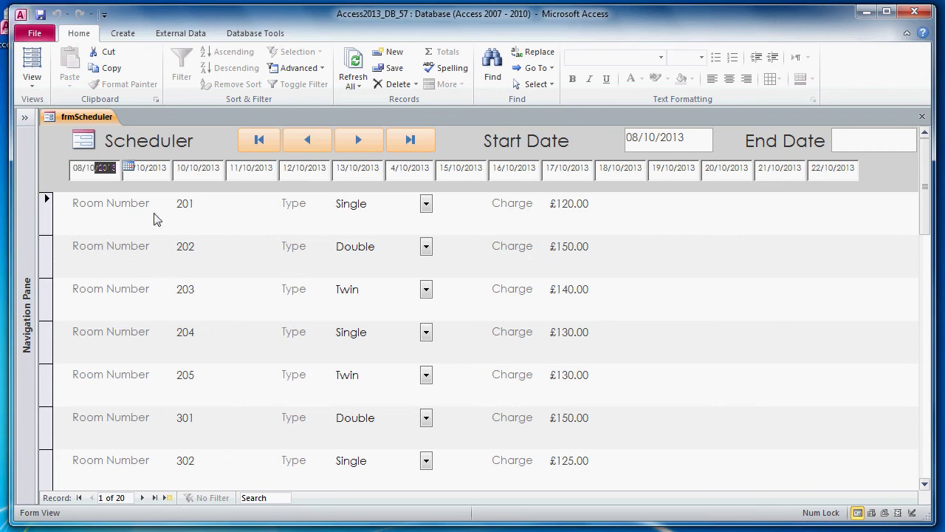
click(111, 174)
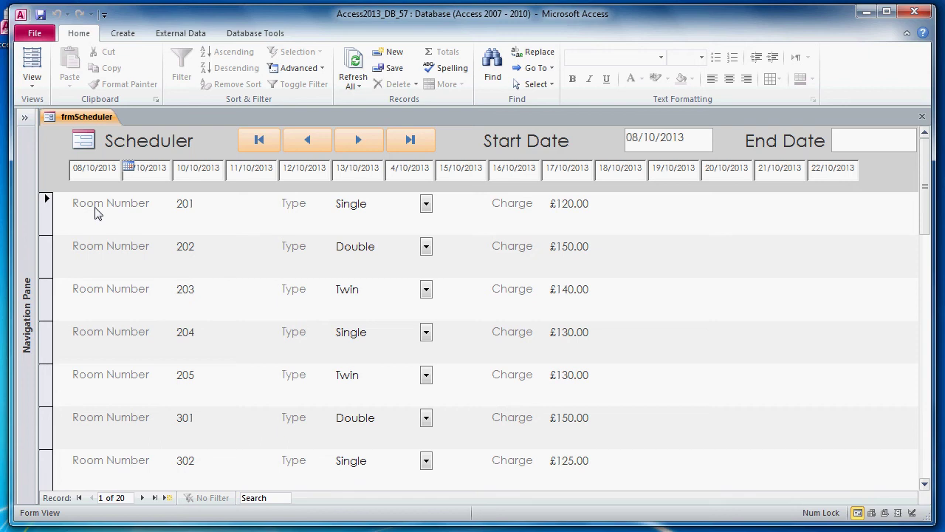
Close the frmScheduler form
click(24, 116)
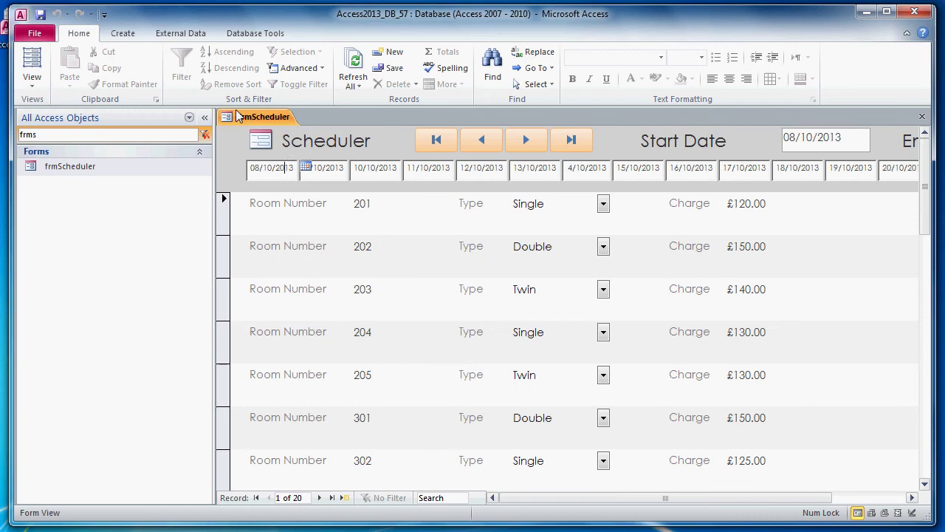
right_click(238, 118)
click(274, 133)
Open tblBookingDetails and review the first record's CheckInDate and CheckOutDate values
click(205, 135)
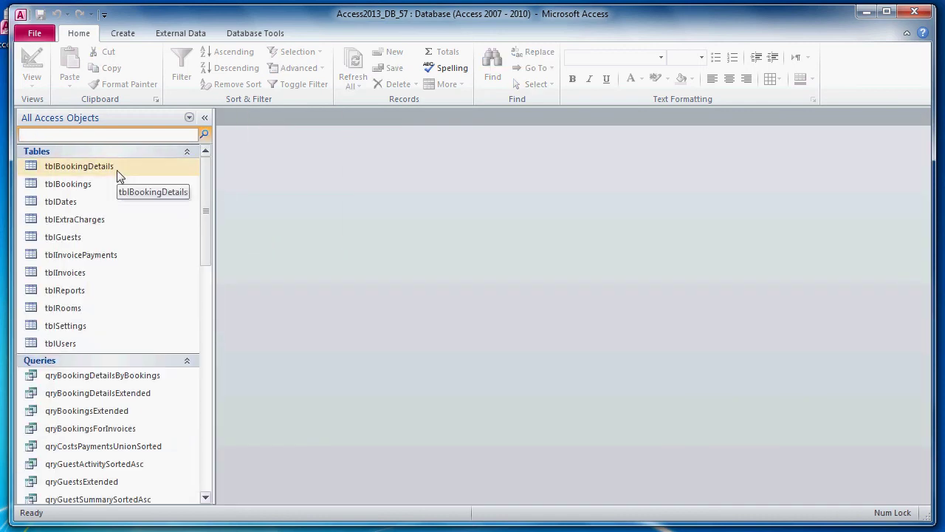
double_click(117, 168)
click(204, 117)
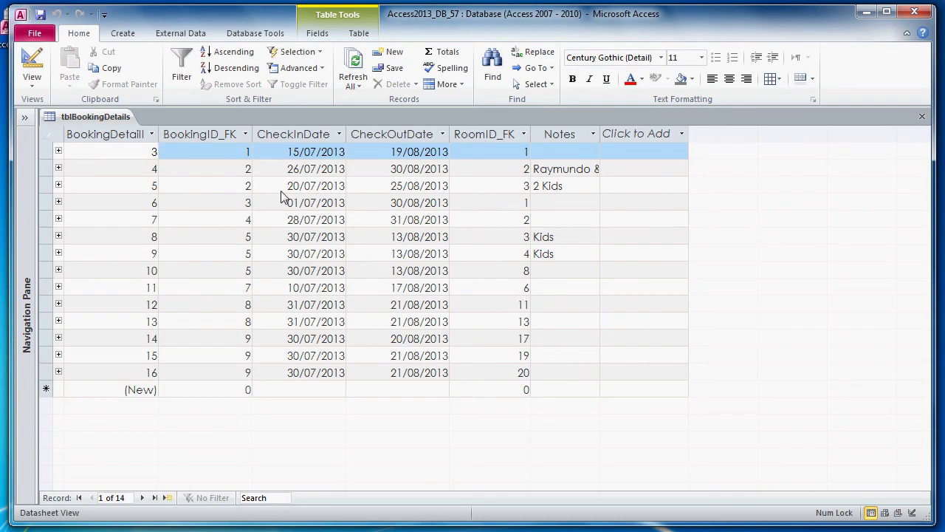
drag(287, 153, 349, 153)
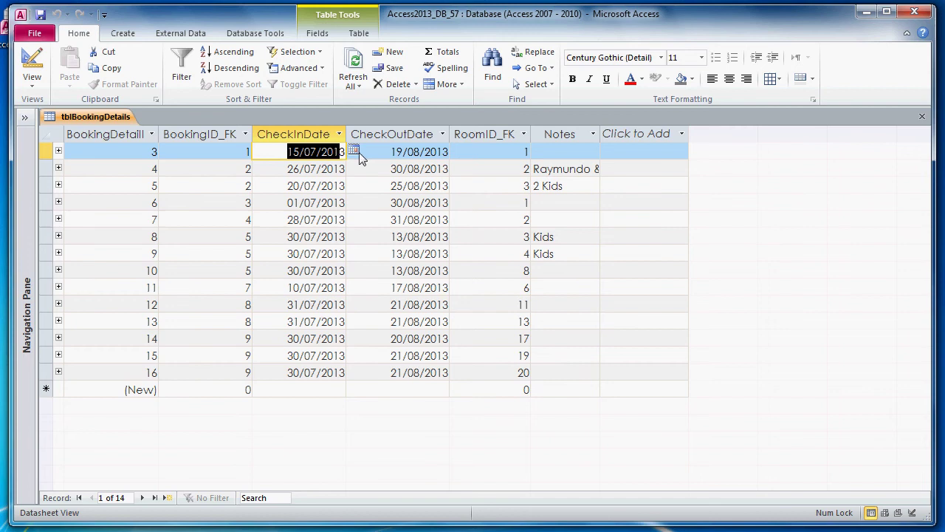
key(Tab)
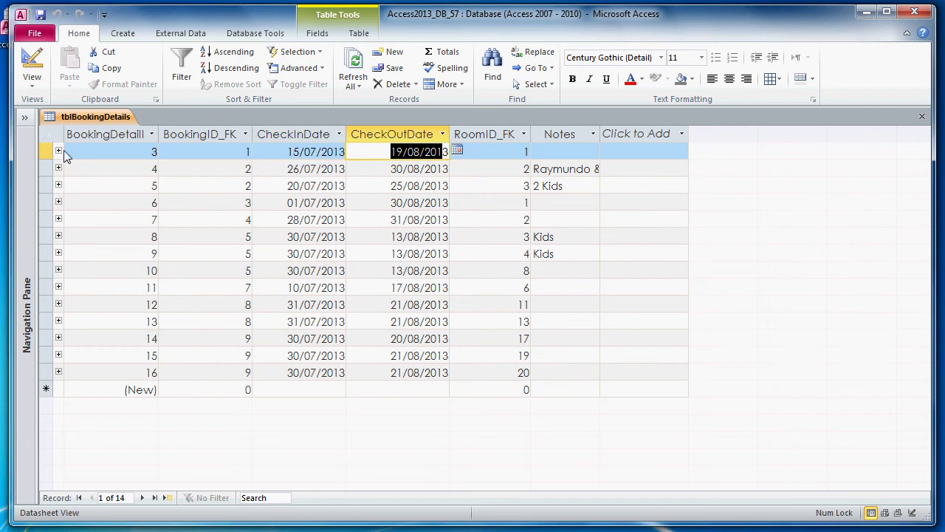
click(47, 152)
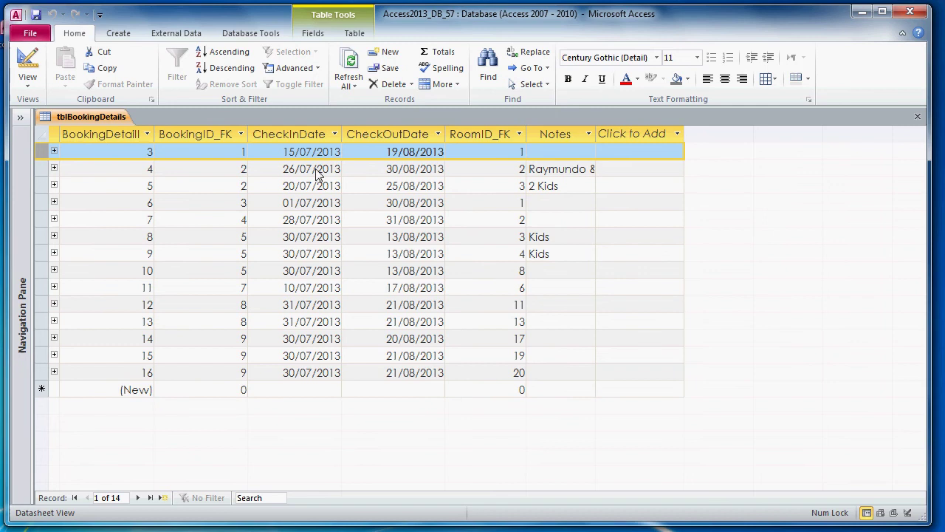
right_click(88, 119)
Close tblBookingDetails and start a new blank query design containing tblBookingDetails
click(124, 139)
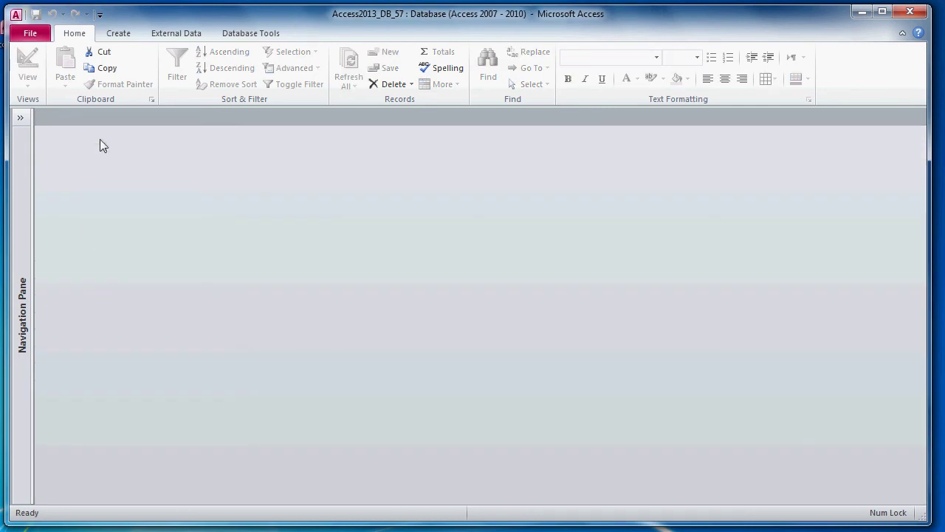
click(20, 118)
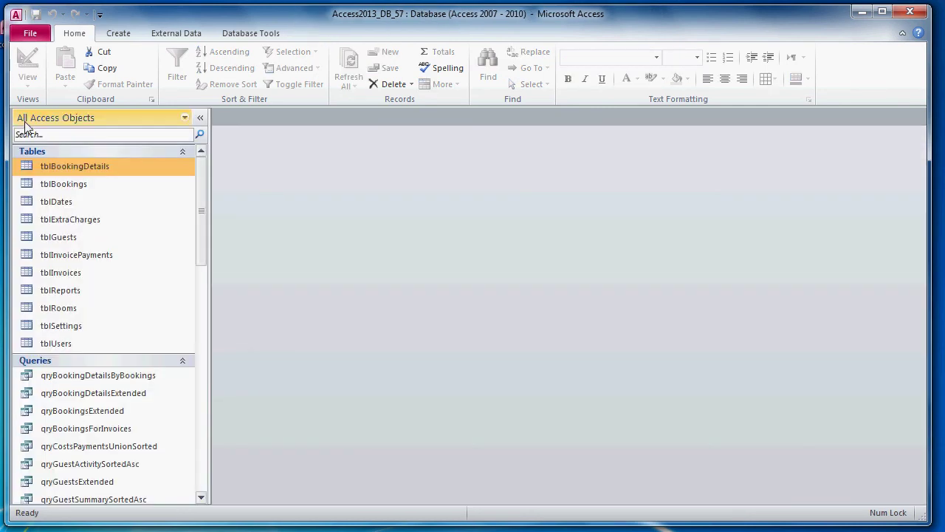
click(201, 118)
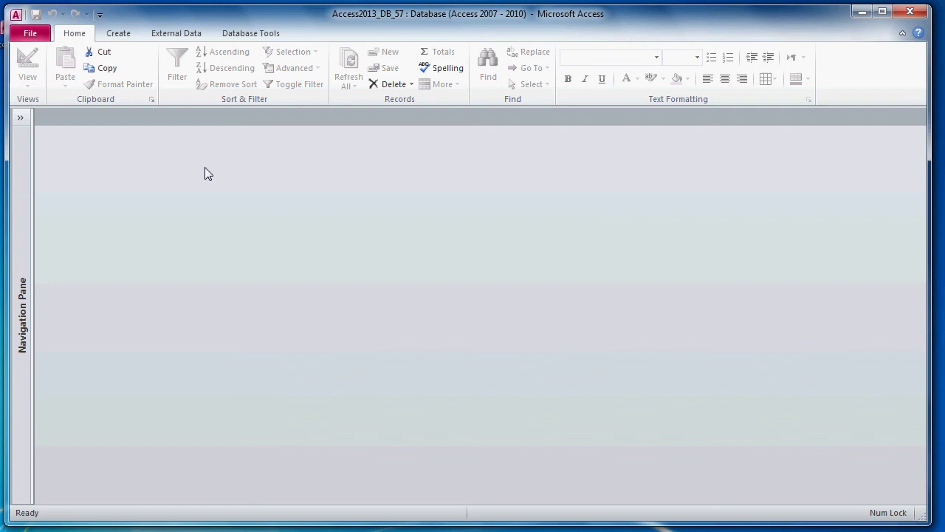
click(114, 35)
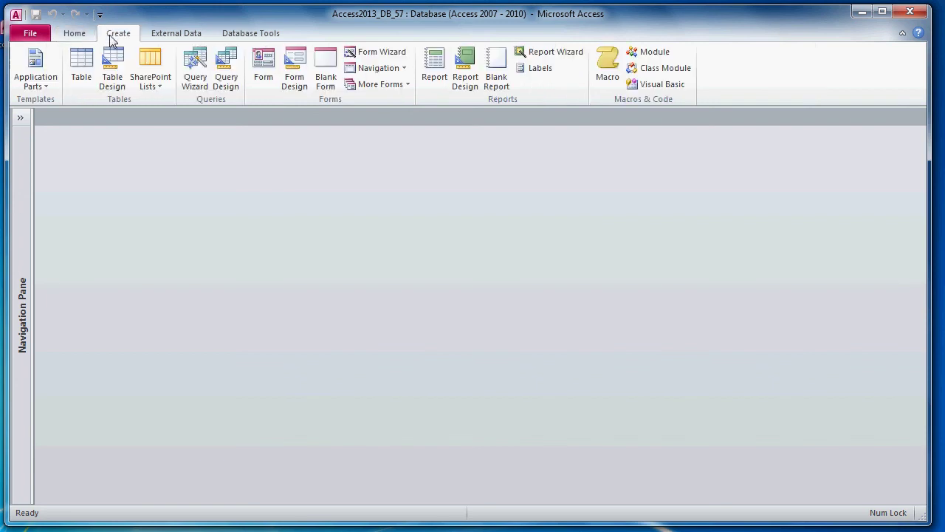
click(226, 74)
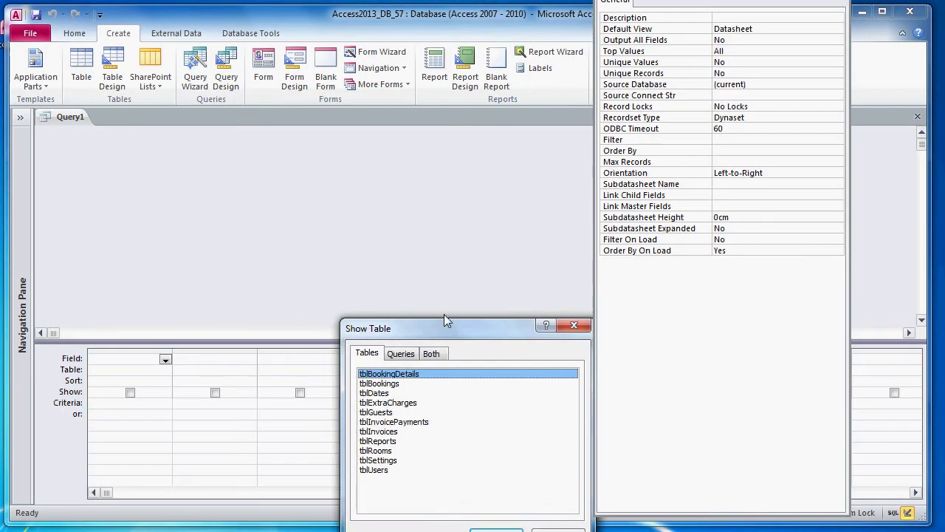
drag(450, 325, 358, 194)
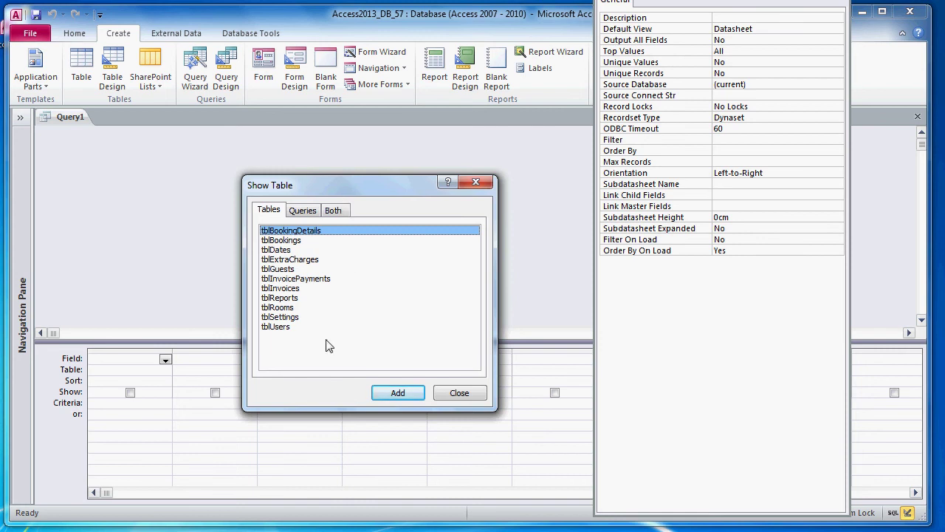
click(394, 392)
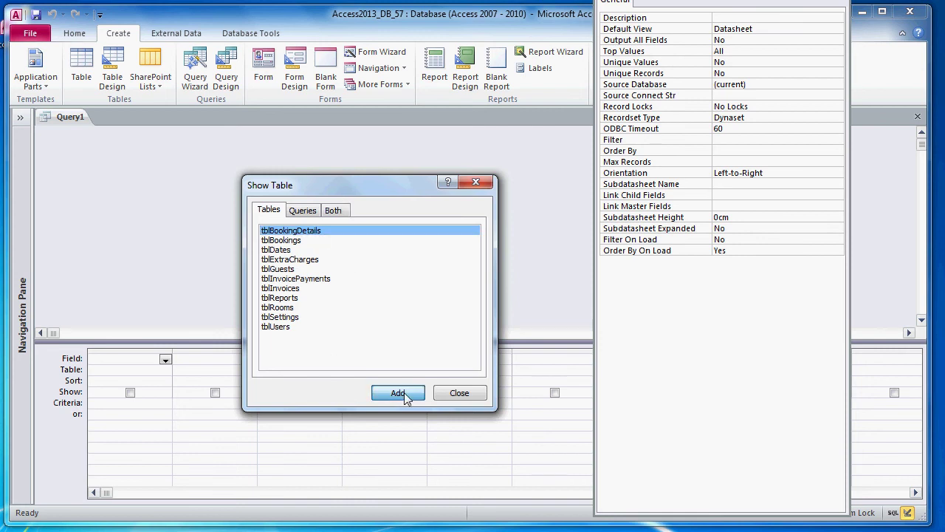
click(454, 397)
Enlarge the field list and add BookingDetailID, CheckInDate and CheckOutDate to the grid
drag(175, 239, 301, 268)
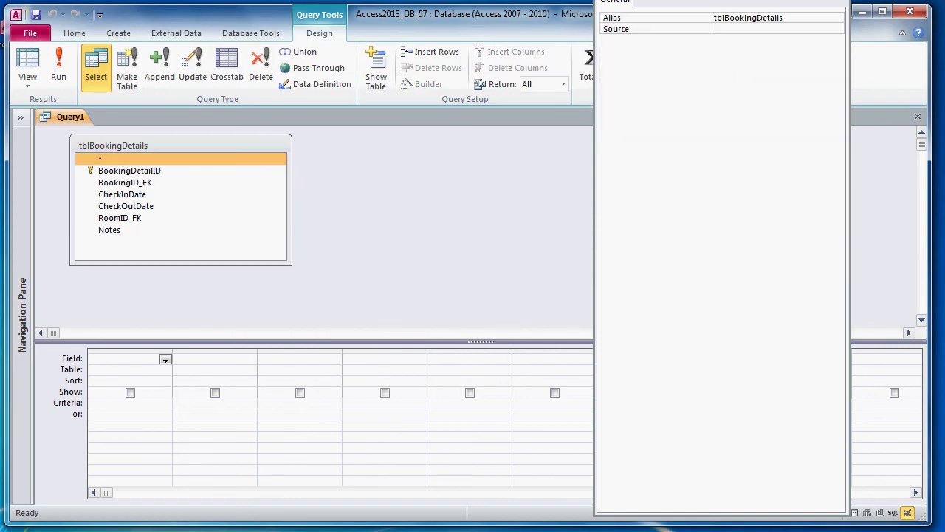
drag(695, 17, 942, 59)
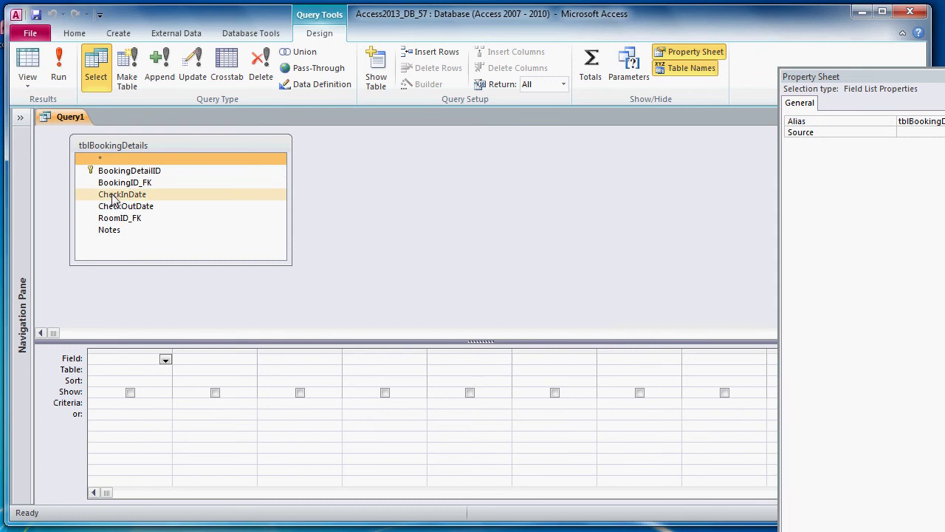
double_click(131, 171)
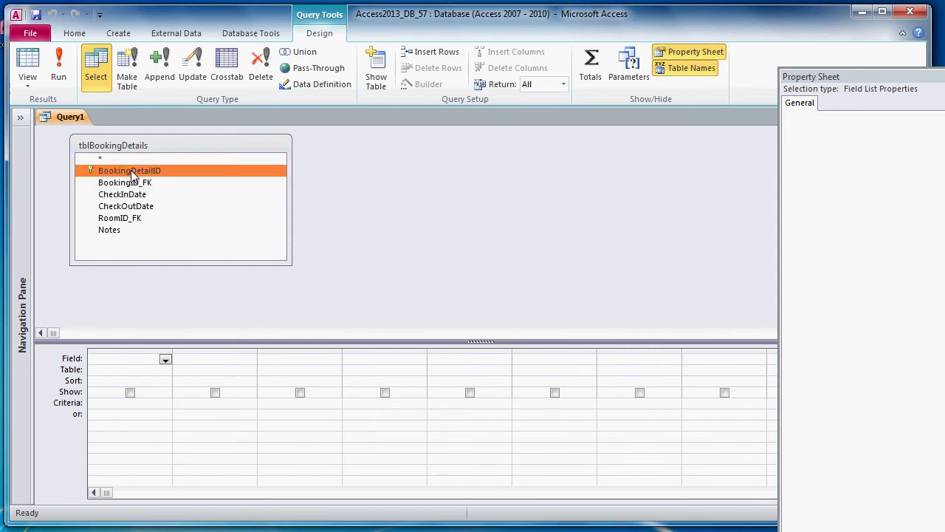
double_click(118, 195)
double_click(139, 208)
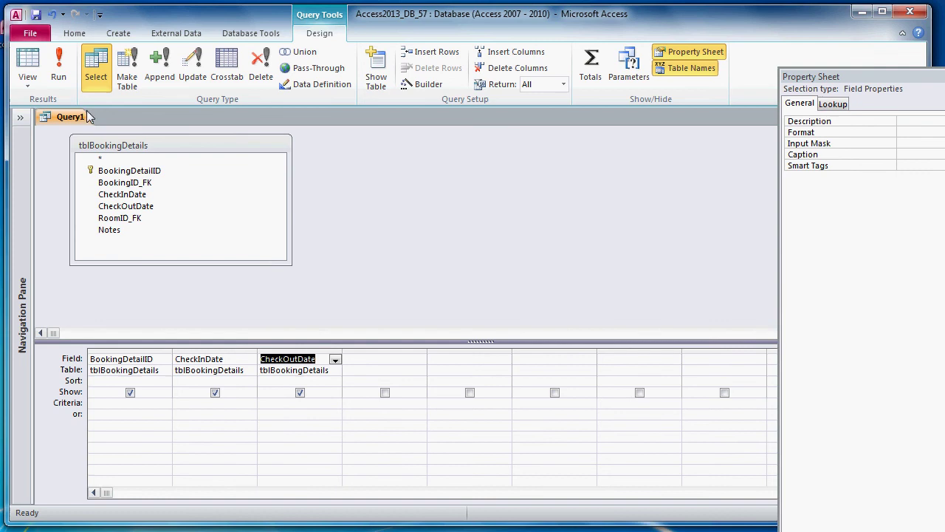
Run Query1 and review its 14 result records across the three columns
click(58, 70)
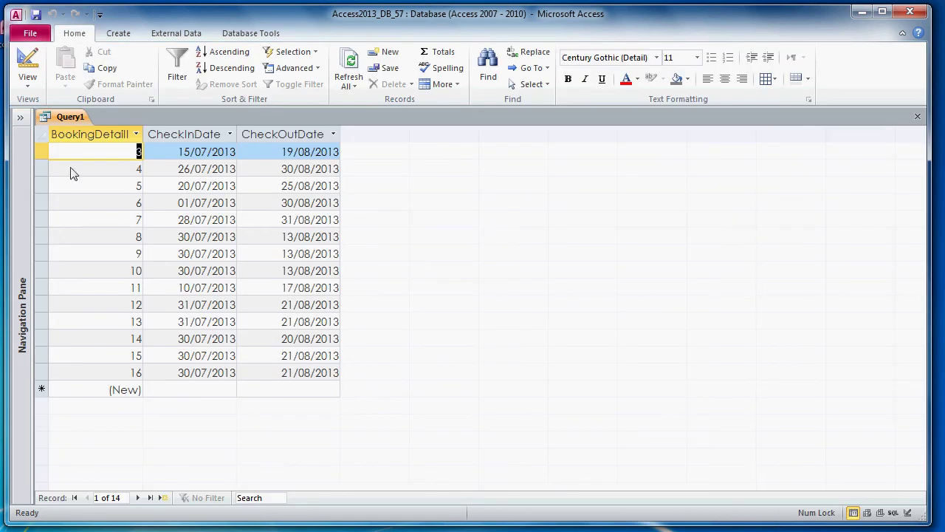
drag(43, 149, 57, 370)
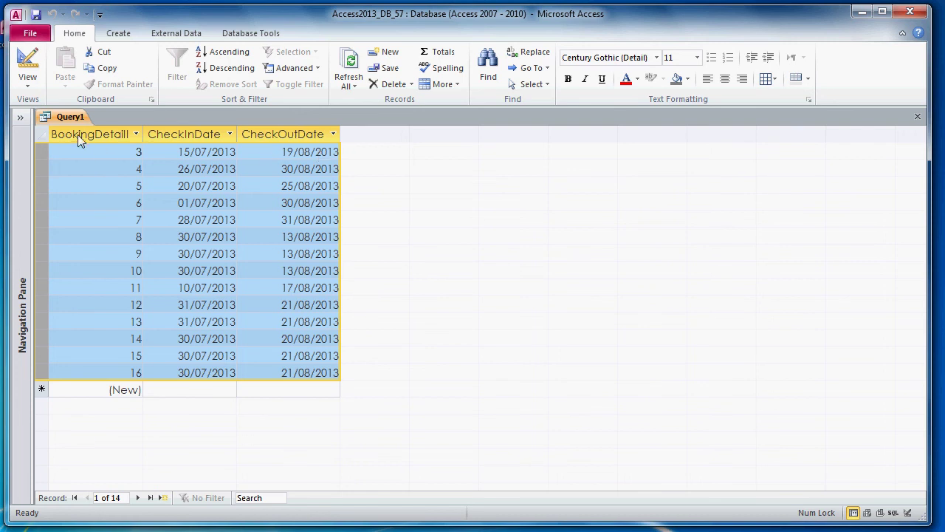
drag(77, 134, 257, 132)
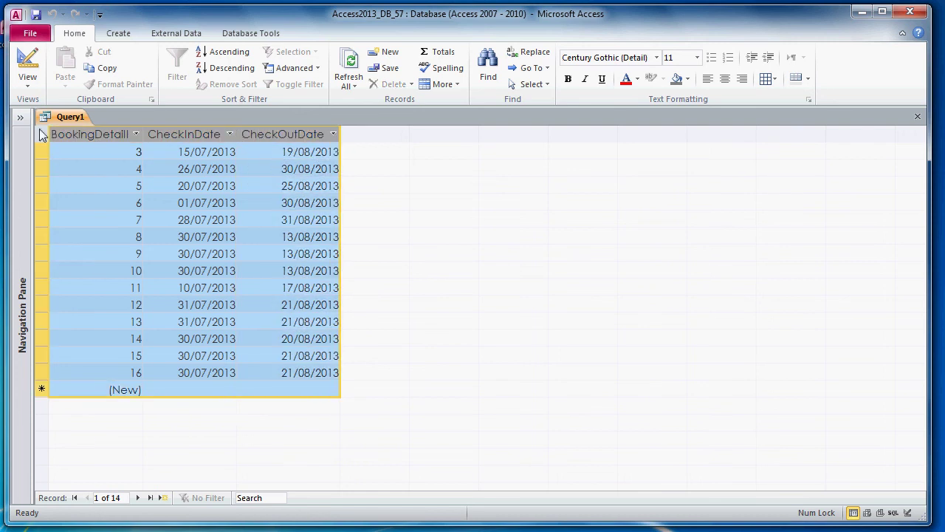
right_click(61, 118)
Add tblBookings to the query design, include its BookingDate field, and run it
click(96, 180)
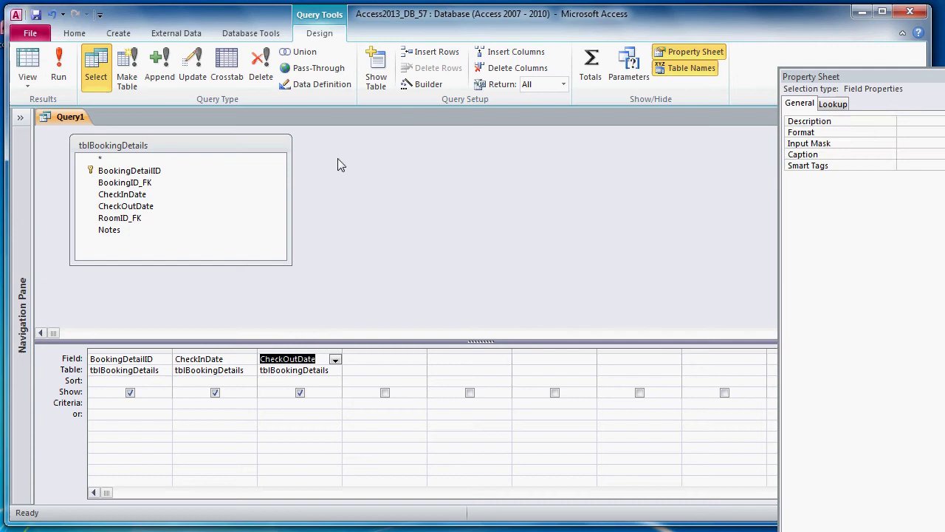
right_click(338, 160)
click(396, 242)
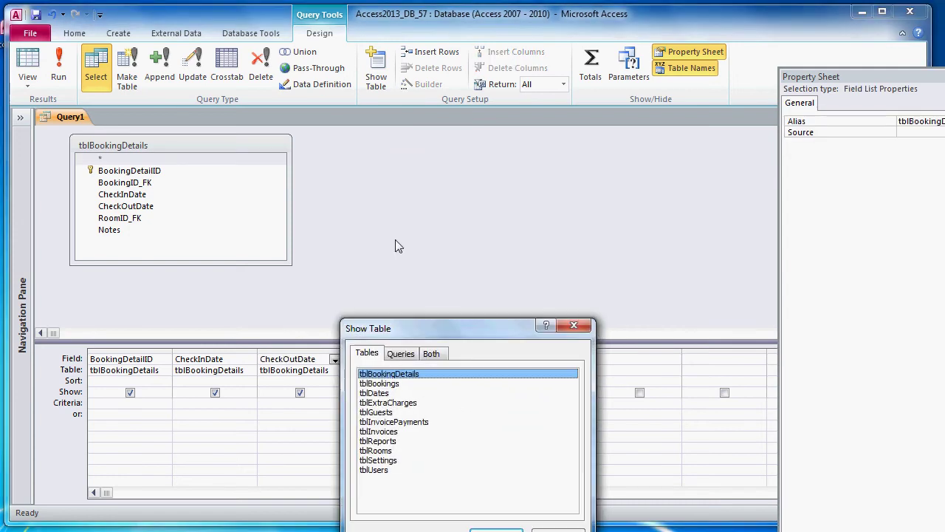
drag(432, 332, 357, 132)
click(330, 183)
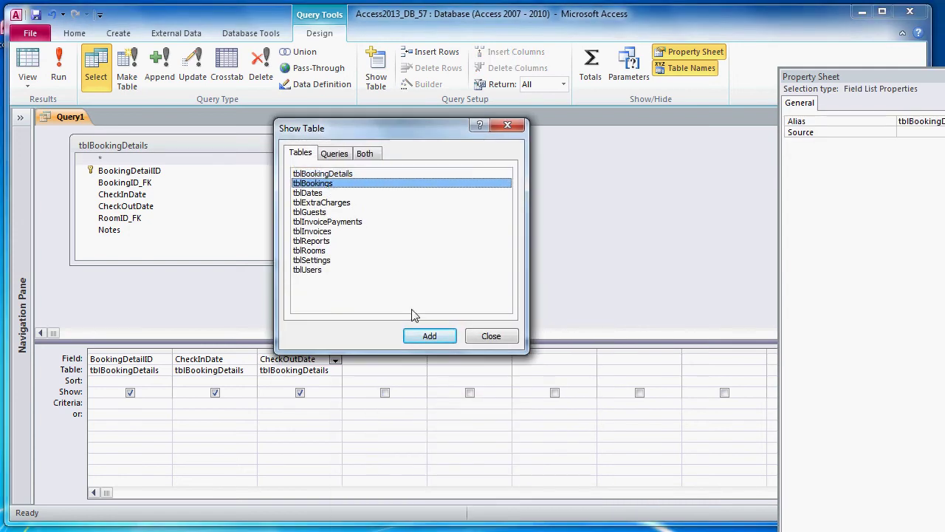
click(429, 336)
click(485, 336)
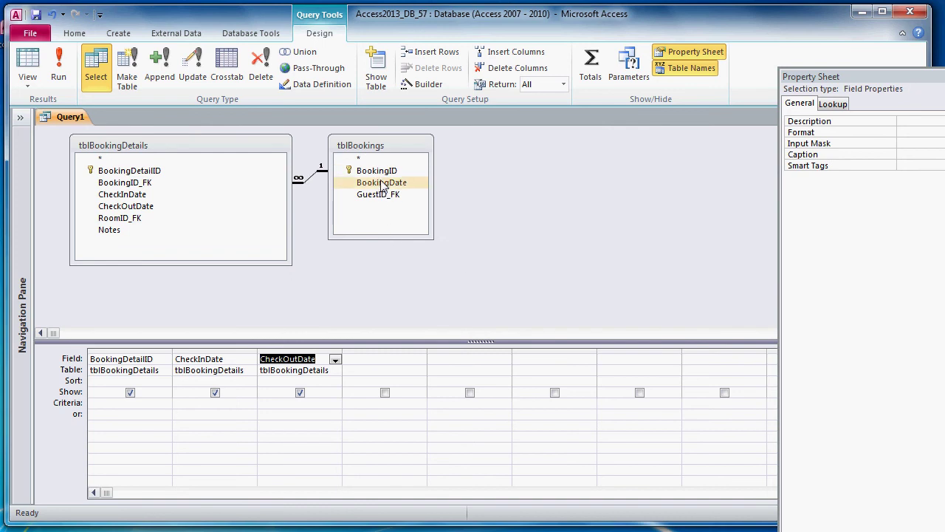
drag(380, 182, 417, 384)
click(64, 68)
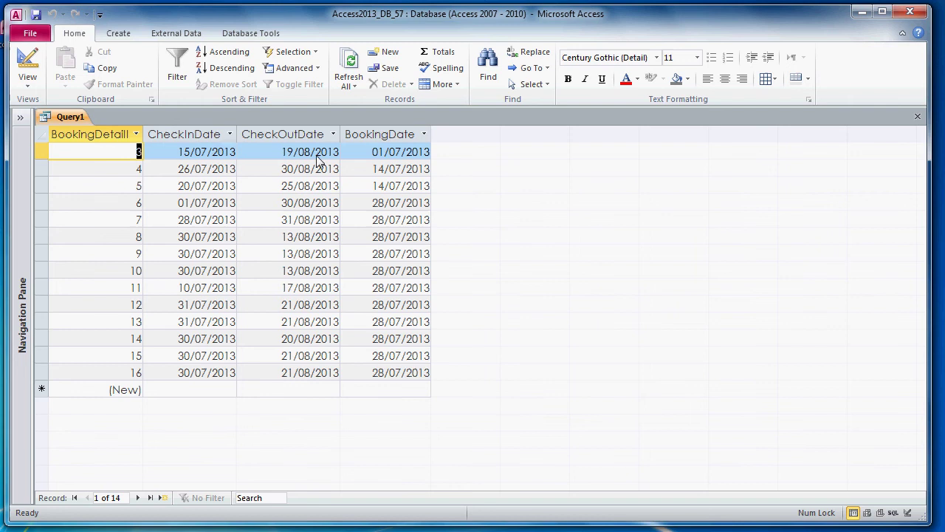
Add BookingID_FK as the fifth query column and rerun the query
right_click(47, 117)
click(94, 178)
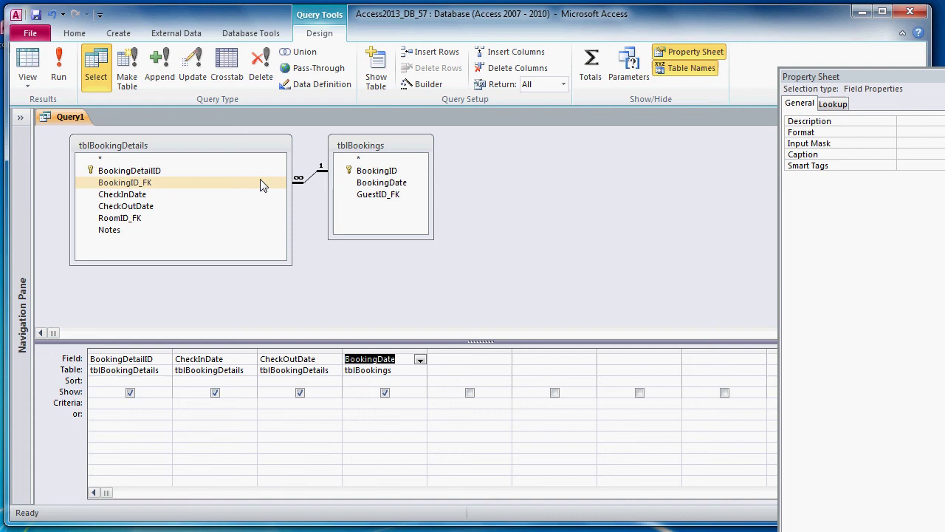
click(129, 184)
drag(219, 204, 473, 399)
click(58, 70)
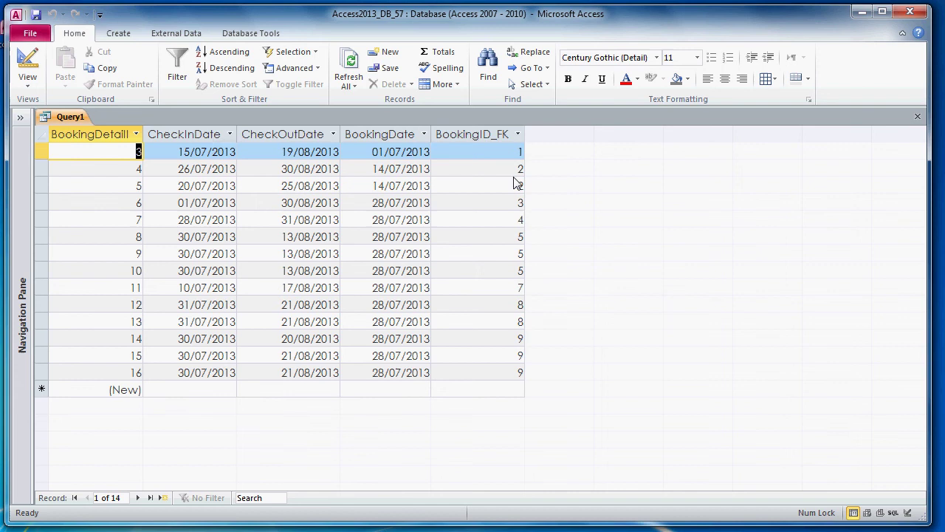
Switch Query1 to Design View, then move and enlarge the tblBookings field list to the right
right_click(73, 119)
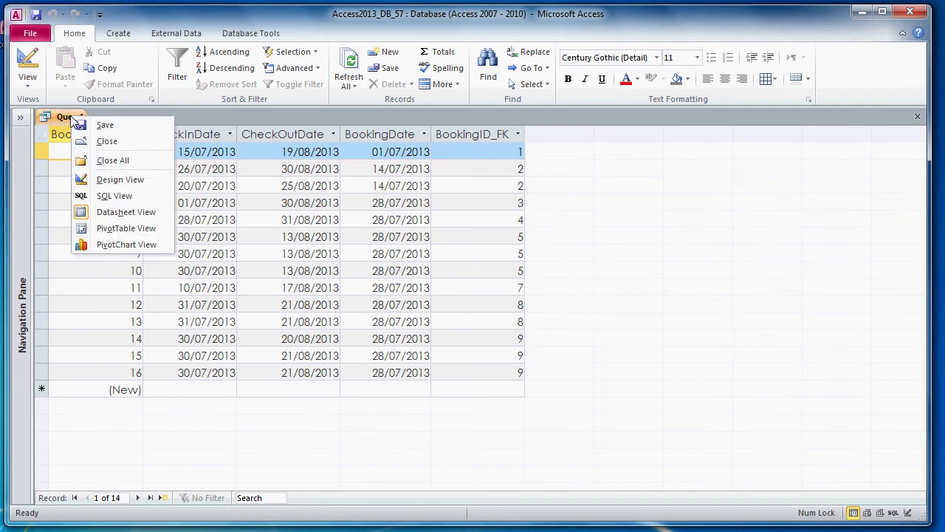
click(120, 181)
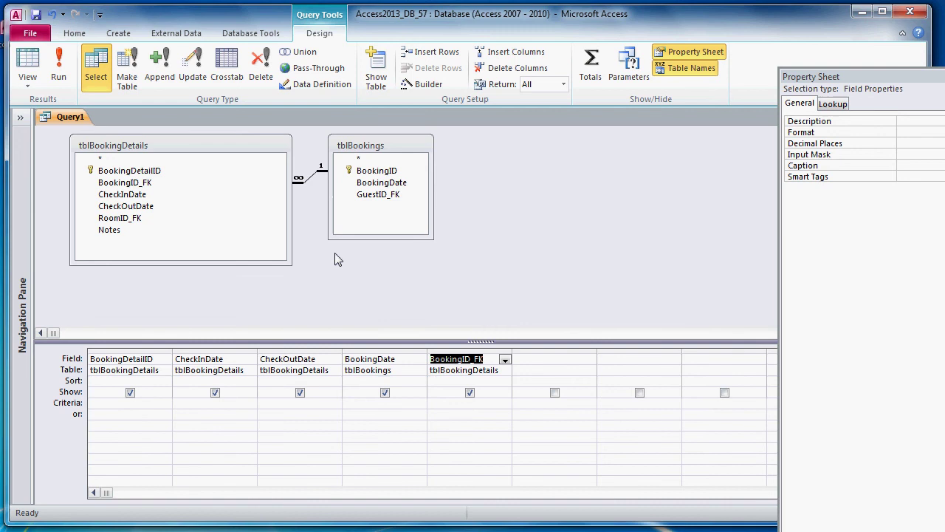
drag(370, 147, 397, 156)
drag(457, 245, 474, 267)
drag(408, 149, 480, 152)
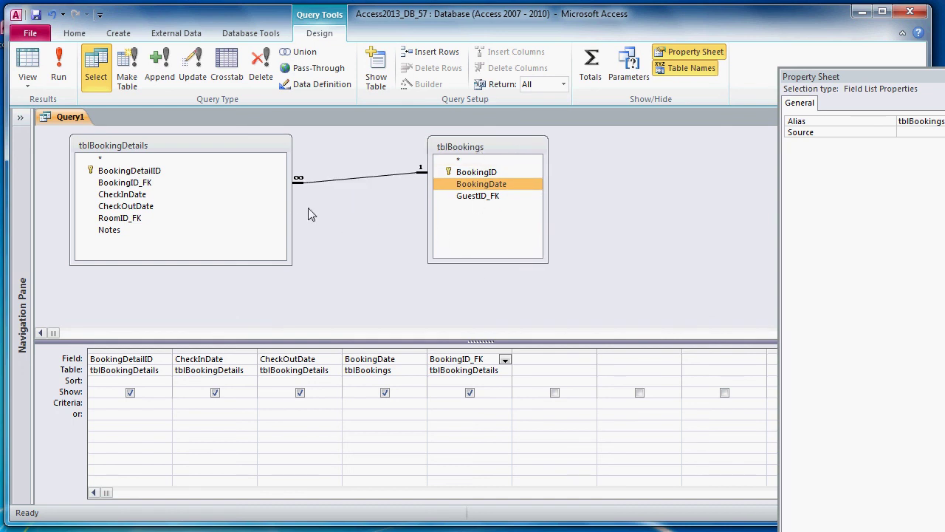
right_click(448, 150)
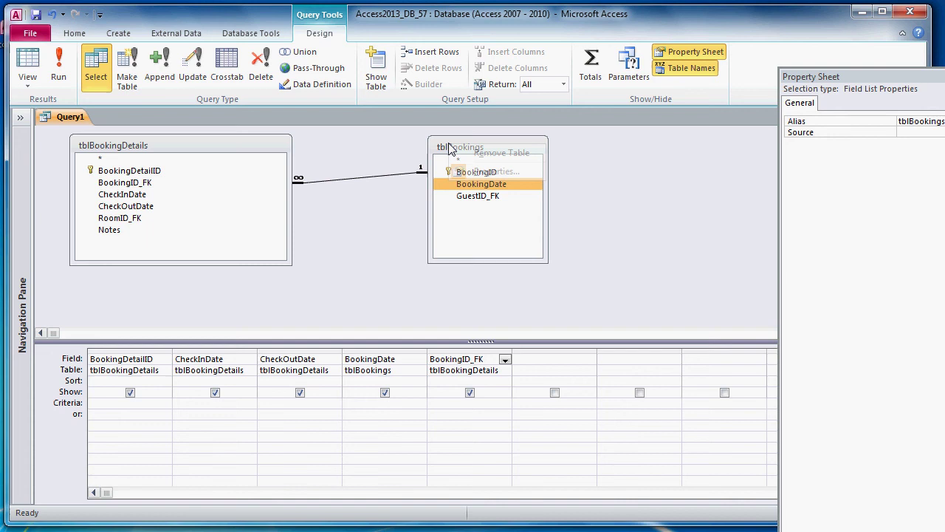
Remove tblBookings from the query and add an unjoined tblReports table instead
click(480, 153)
right_click(371, 150)
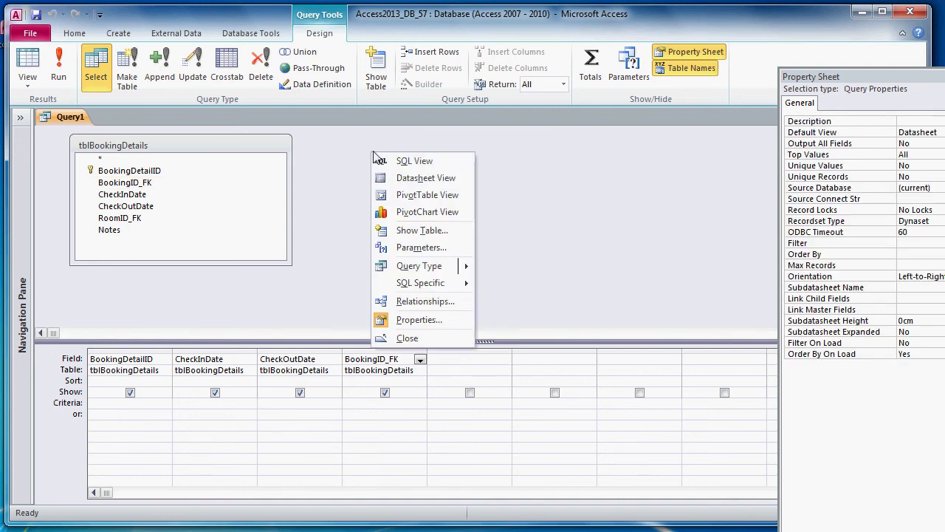
click(442, 228)
drag(432, 318, 438, 139)
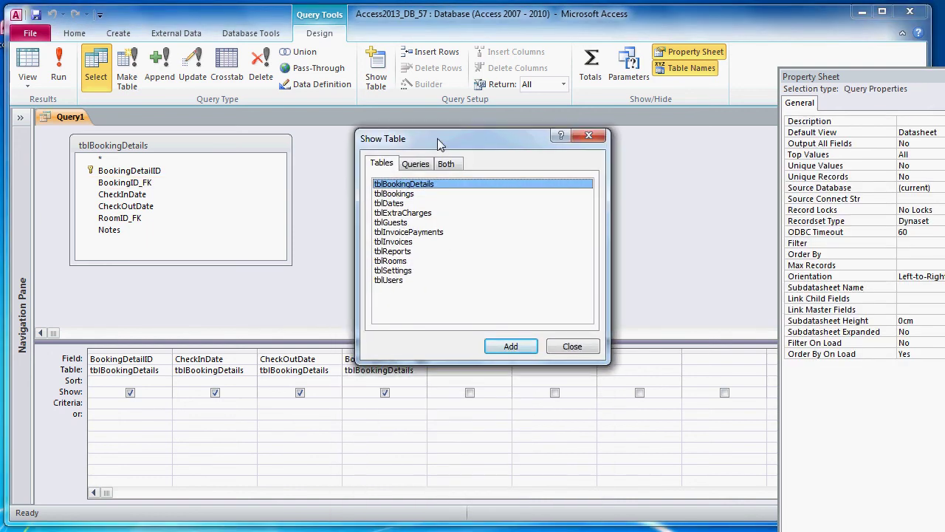
click(399, 251)
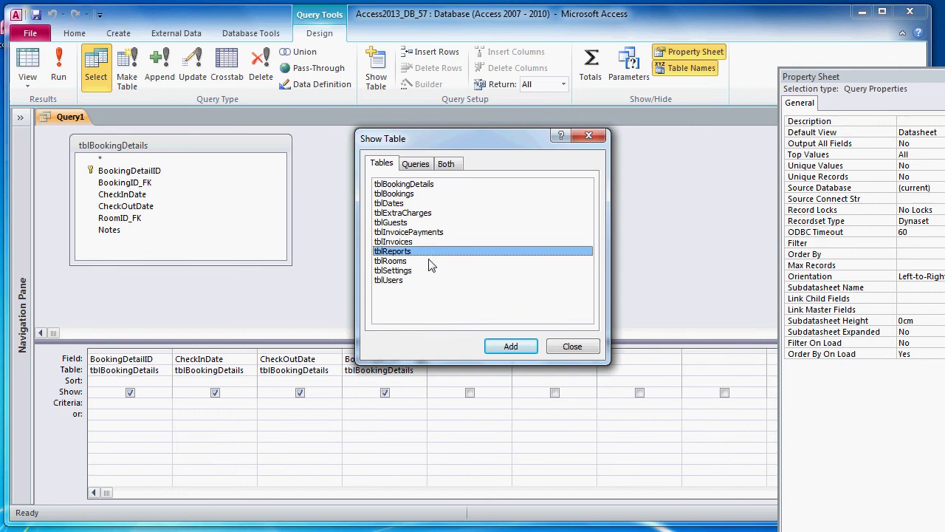
click(511, 346)
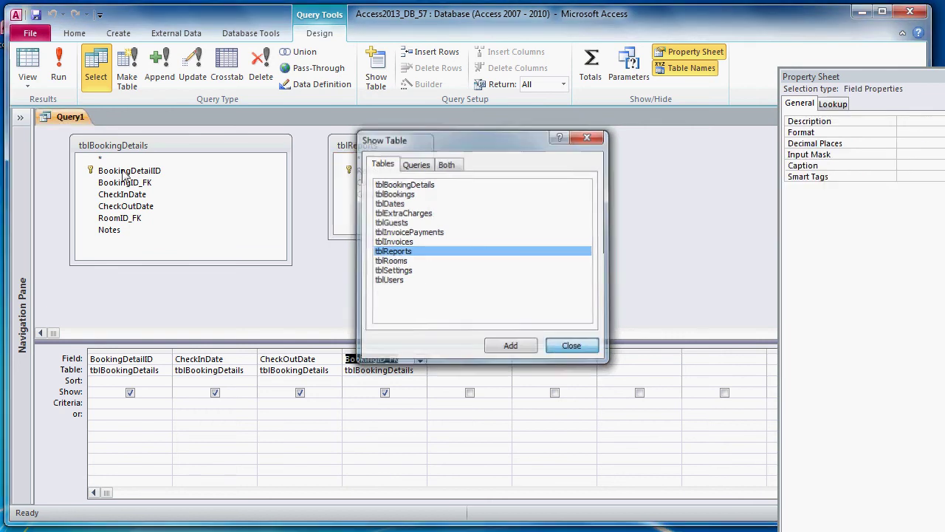
click(572, 346)
Open the tblReports datasheet to view its records, then close it
click(20, 116)
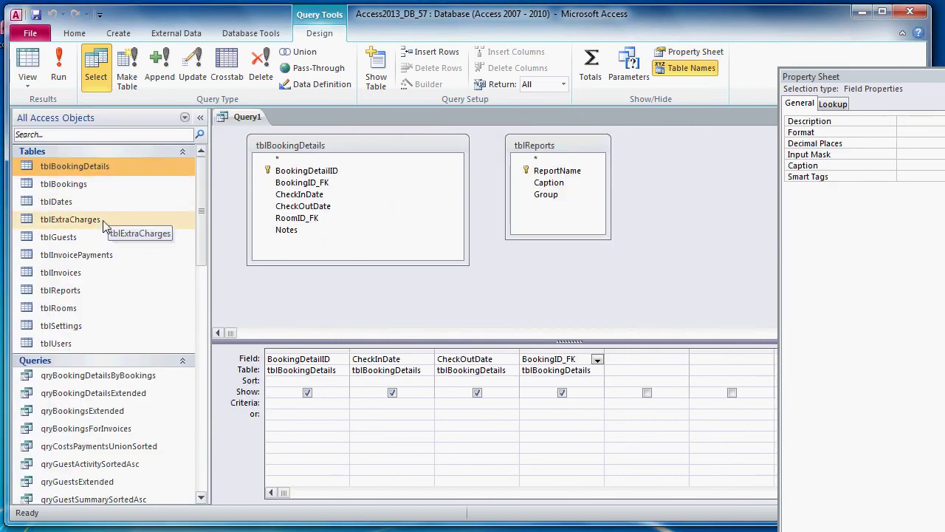
click(66, 290)
double_click(65, 290)
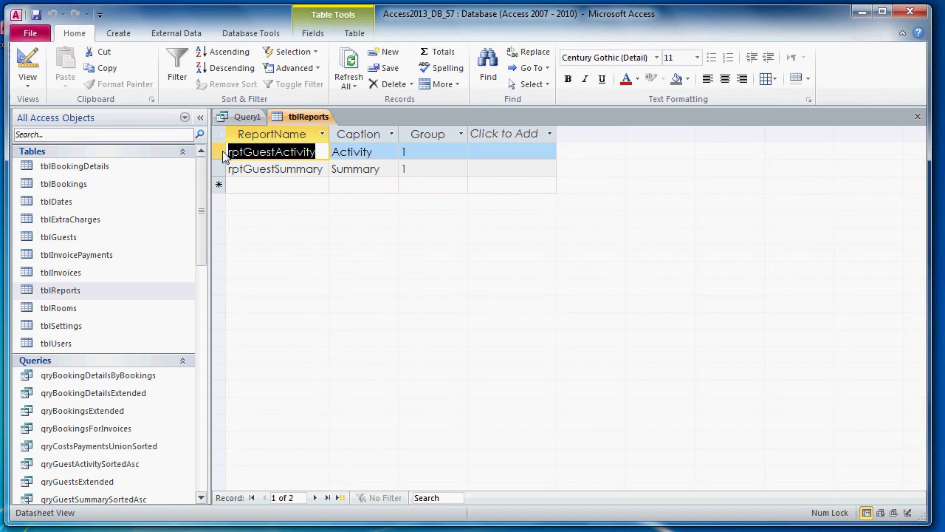
right_click(298, 115)
click(344, 142)
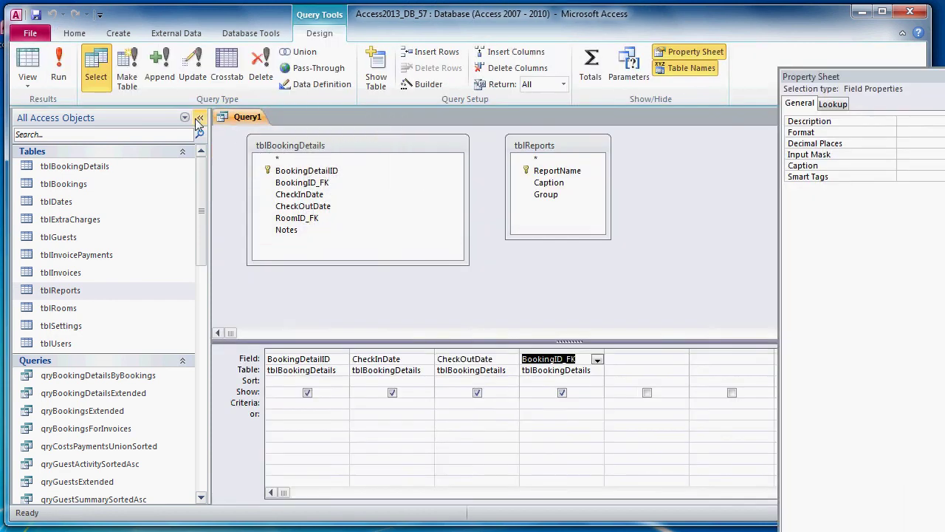
click(198, 117)
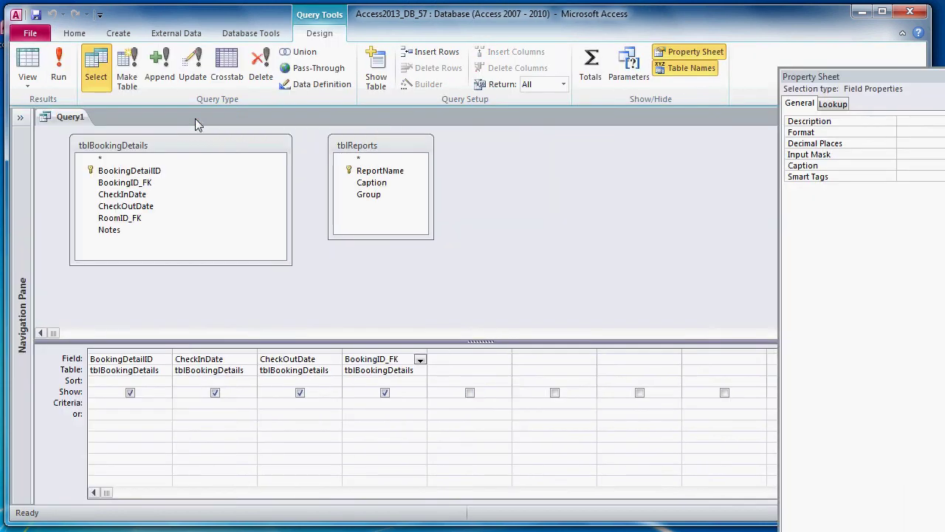
Add ReportName to the grid, run the query and confirm 28 records
click(373, 176)
double_click(372, 175)
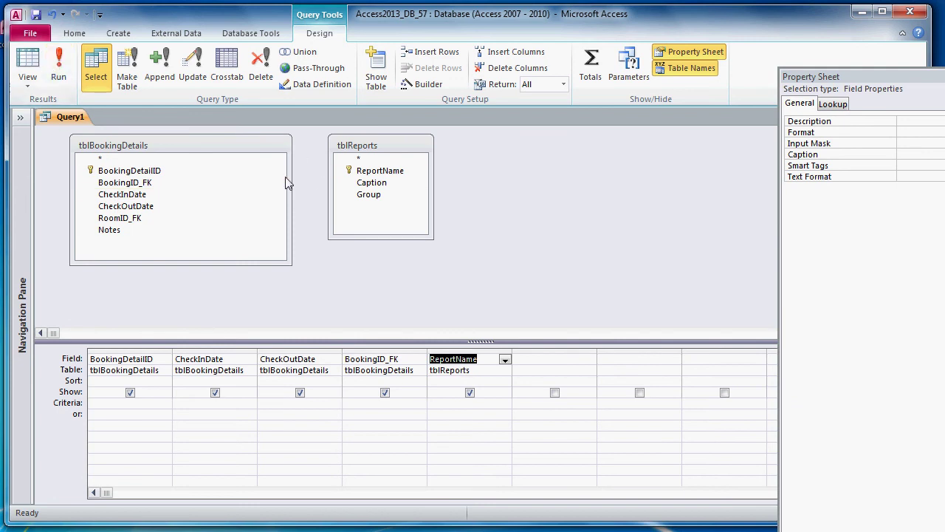
click(63, 76)
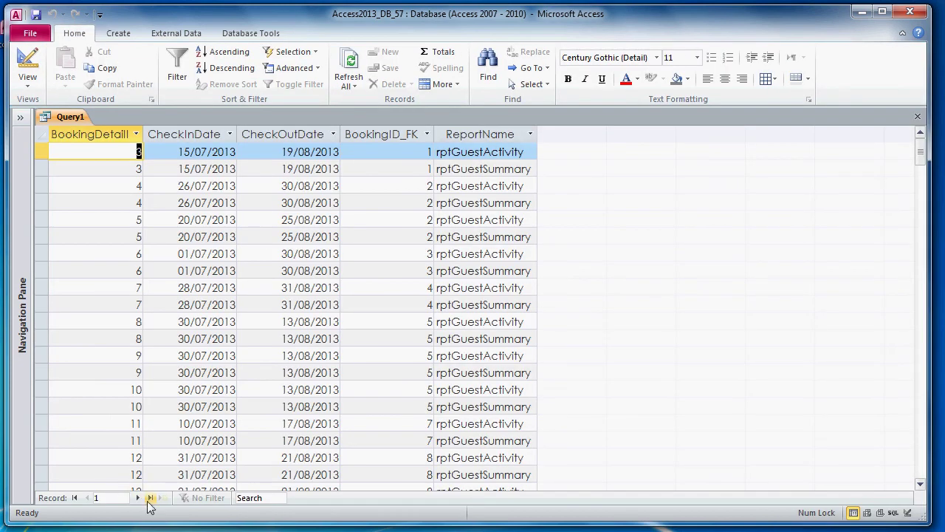
click(149, 498)
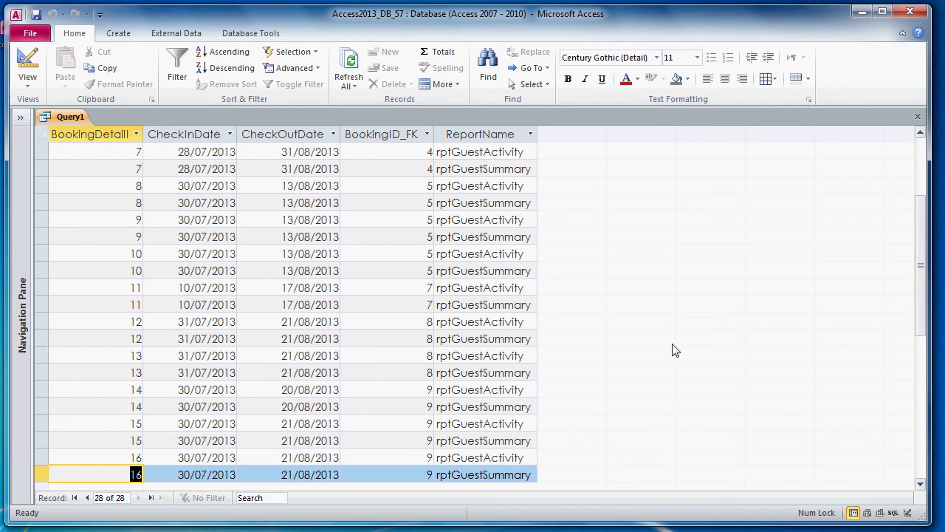
scroll(672, 350, up, 3)
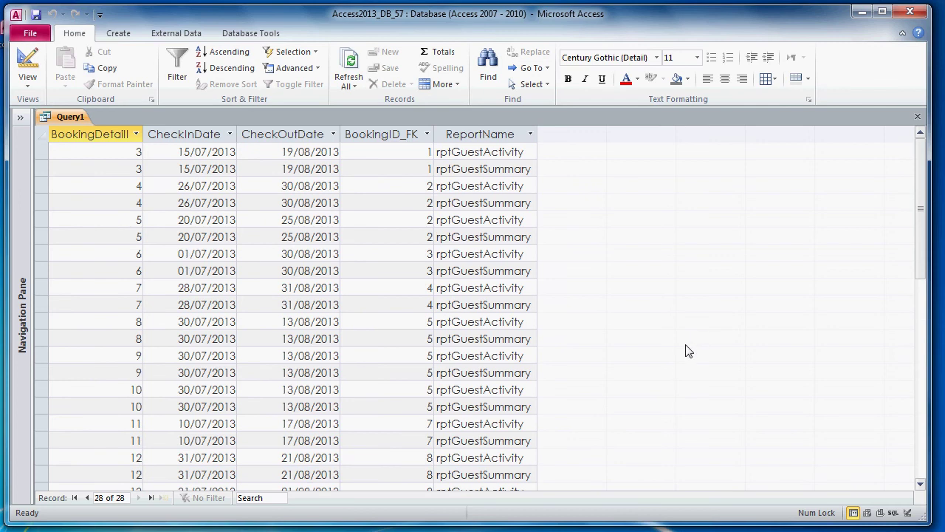
Return Query1 to Design View and narrow the tblBookingDetails field list
right_click(77, 117)
click(124, 183)
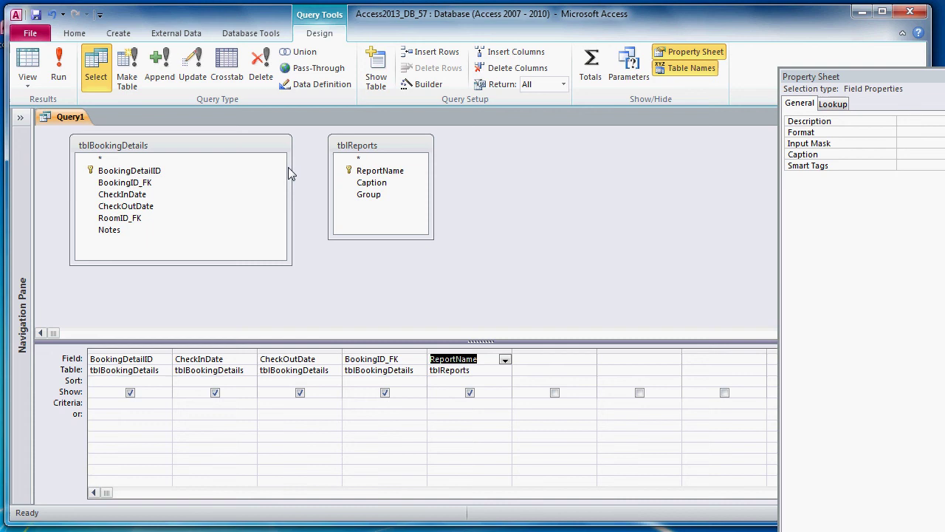
drag(288, 167, 192, 171)
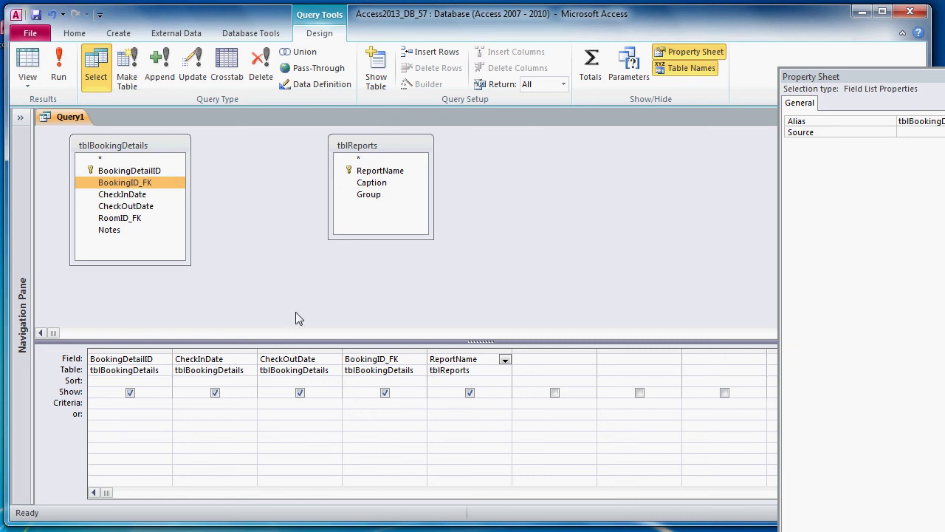
Set the ReportName sort to Ascending and run the query
click(505, 381)
click(473, 389)
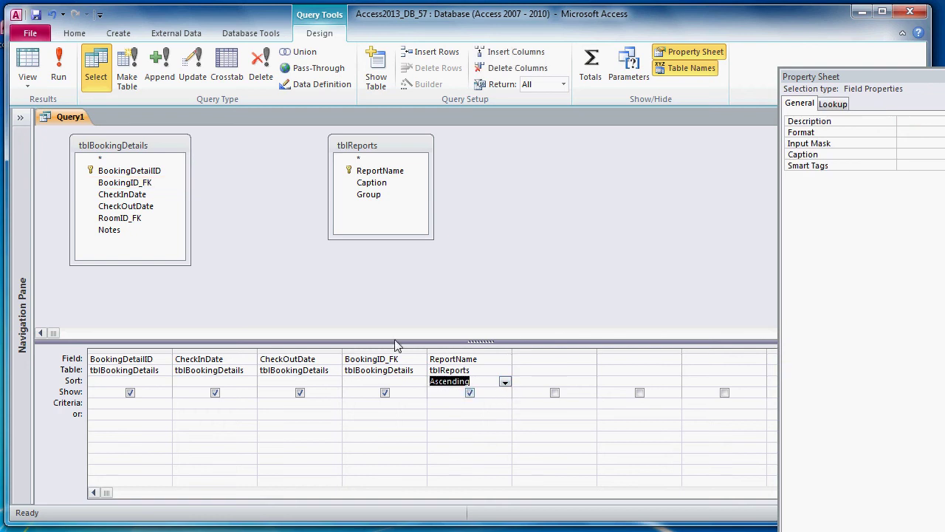
click(58, 63)
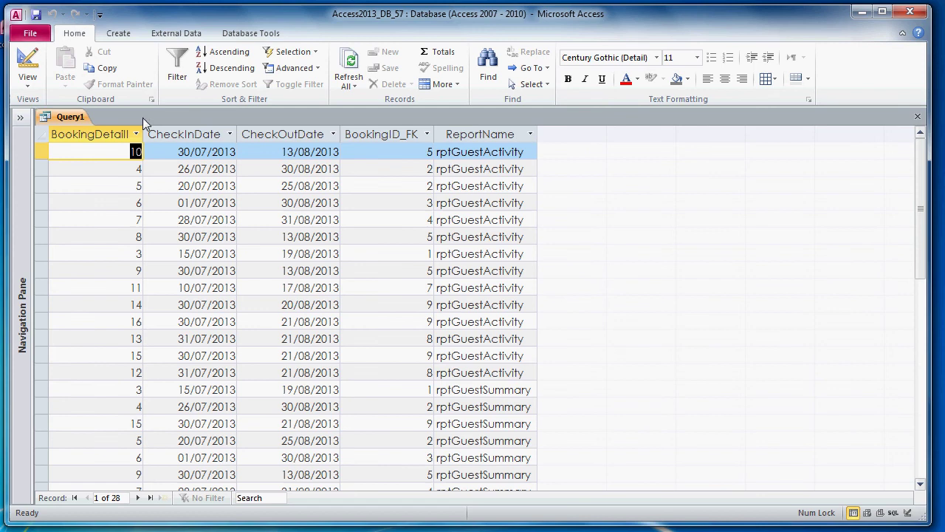
Review the rptGuestActivity rows, then sort results by BookingDetailID smallest to largest
click(529, 152)
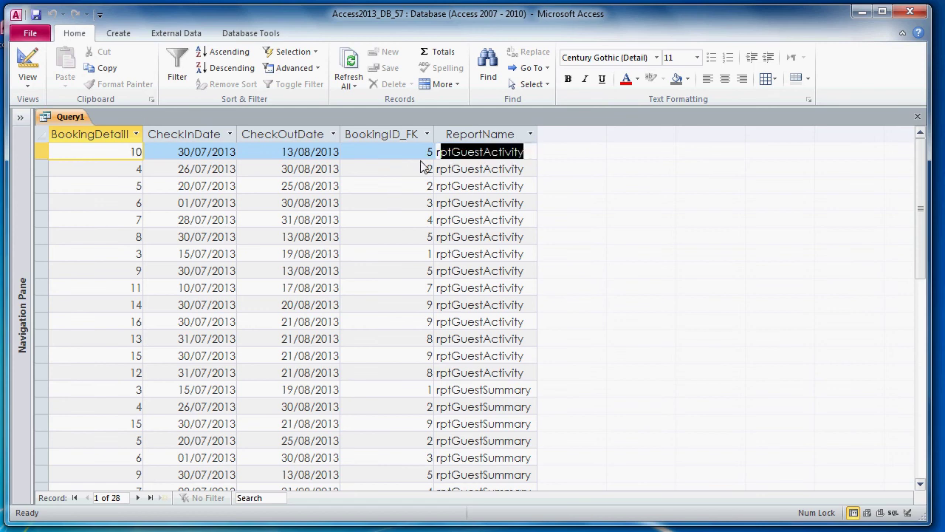
scroll(570, 322, down, 1)
drag(503, 341, 423, 344)
scroll(494, 332, up, 1)
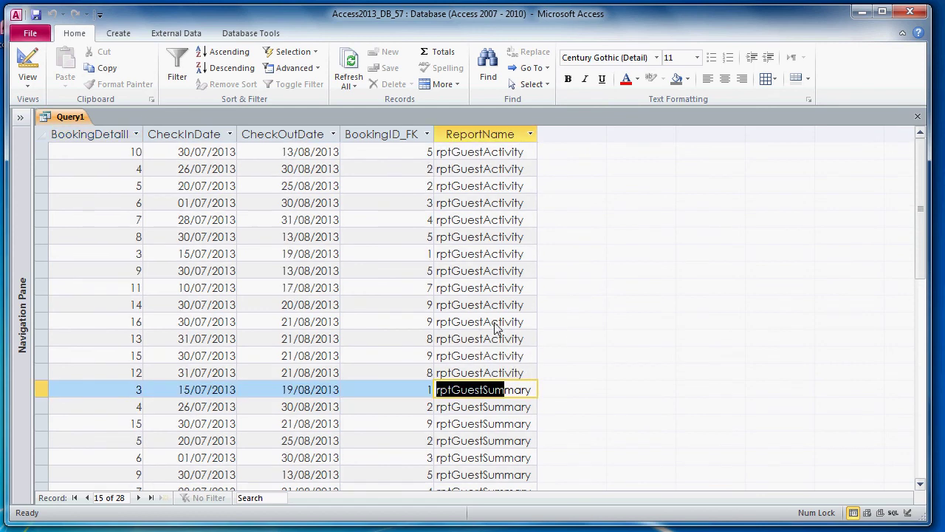
drag(41, 151, 61, 379)
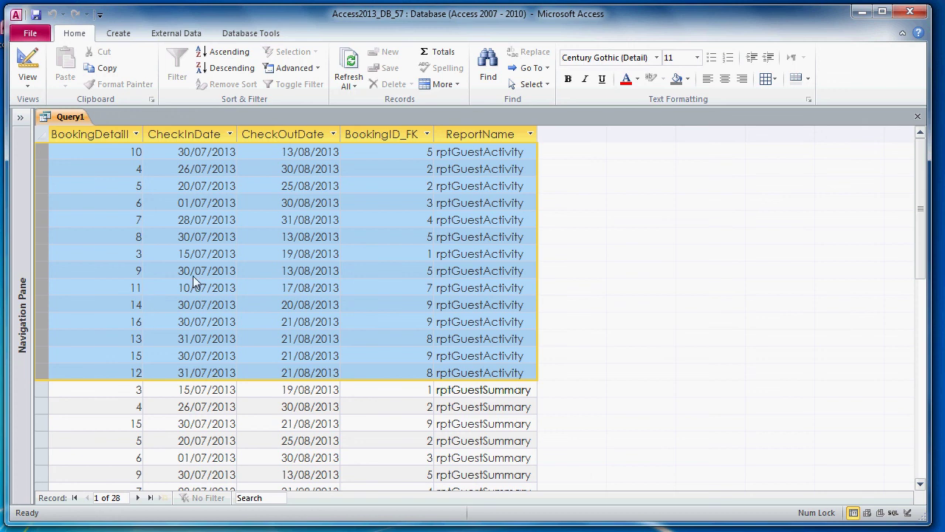
click(136, 136)
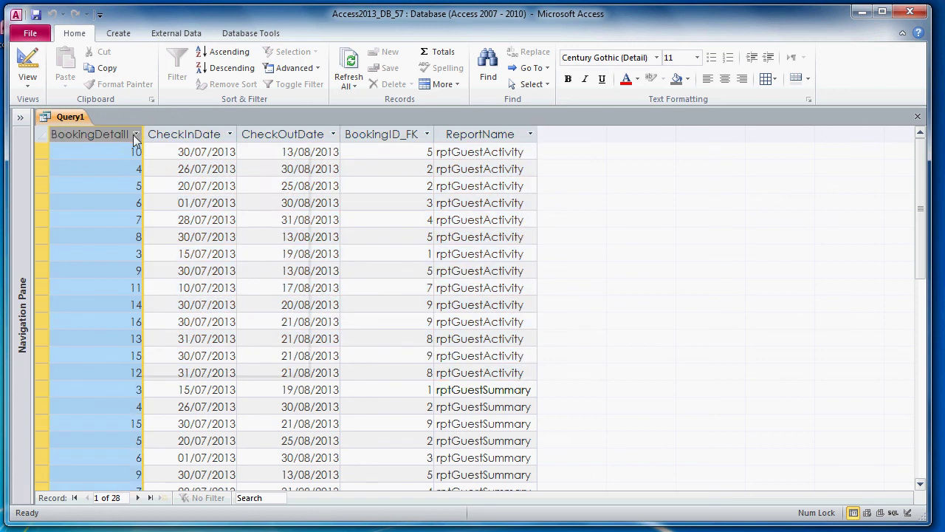
click(171, 158)
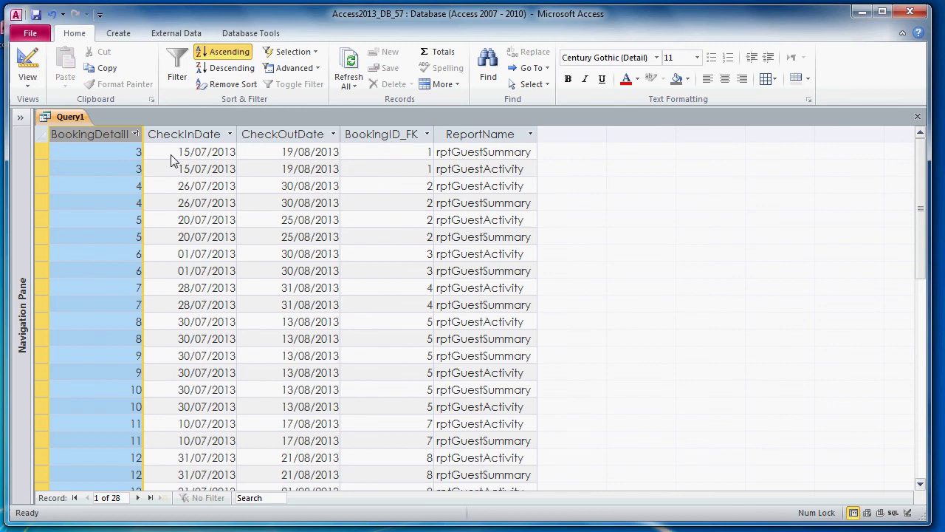
In Design View, move BookingDetailID after ReportName with Ascending sort, and run
right_click(72, 122)
click(111, 188)
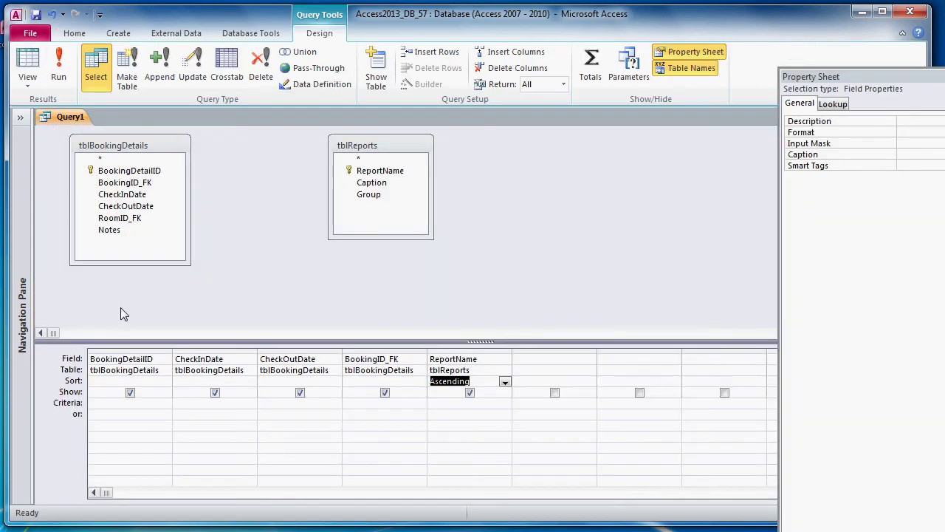
click(129, 353)
drag(144, 350, 515, 393)
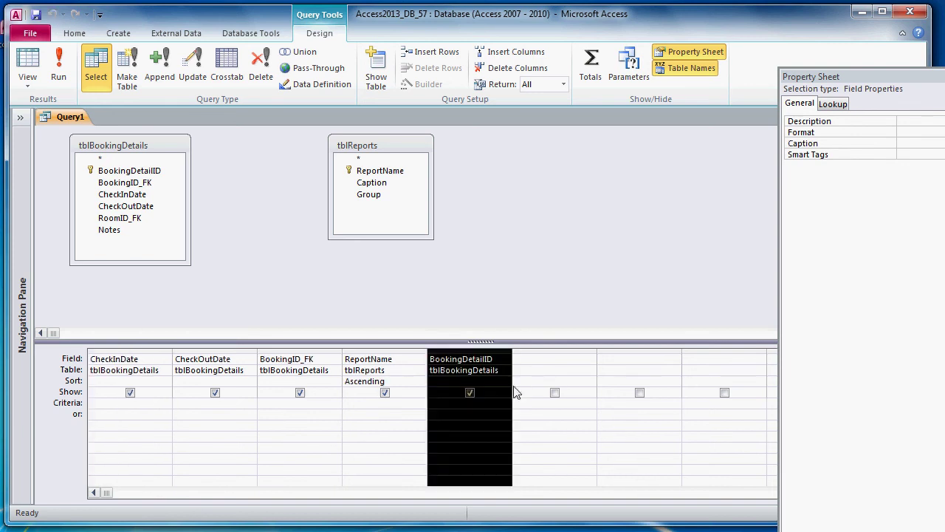
click(505, 381)
click(464, 391)
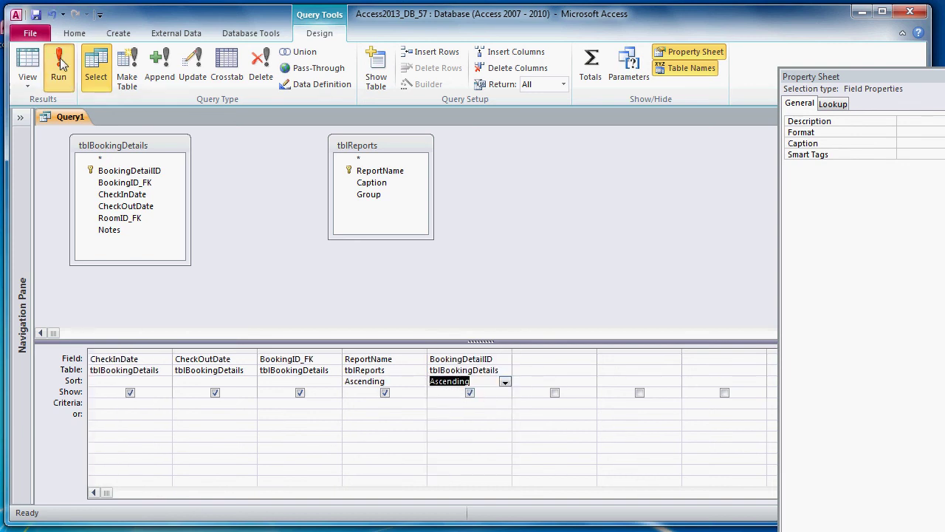
click(60, 64)
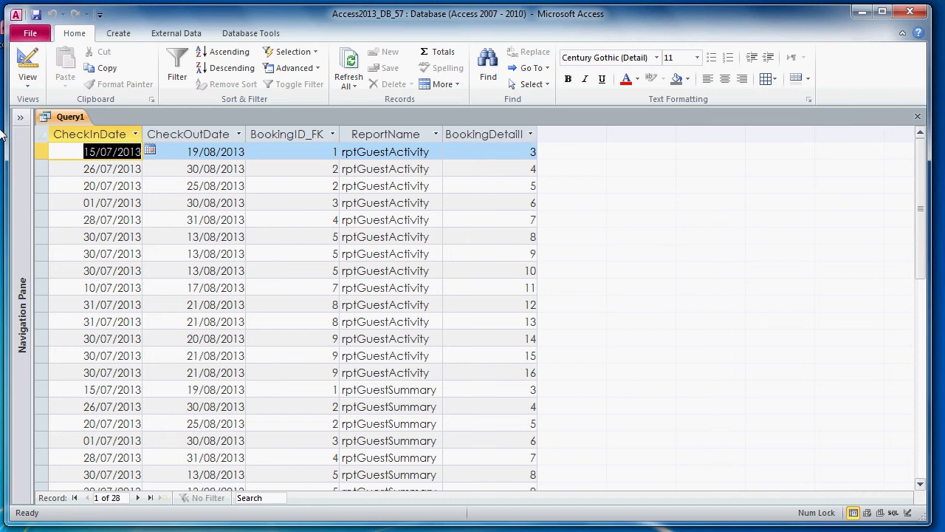
Select the 14 rptGuestActivity rows and scroll through the sorted 28-row results
drag(38, 151, 34, 374)
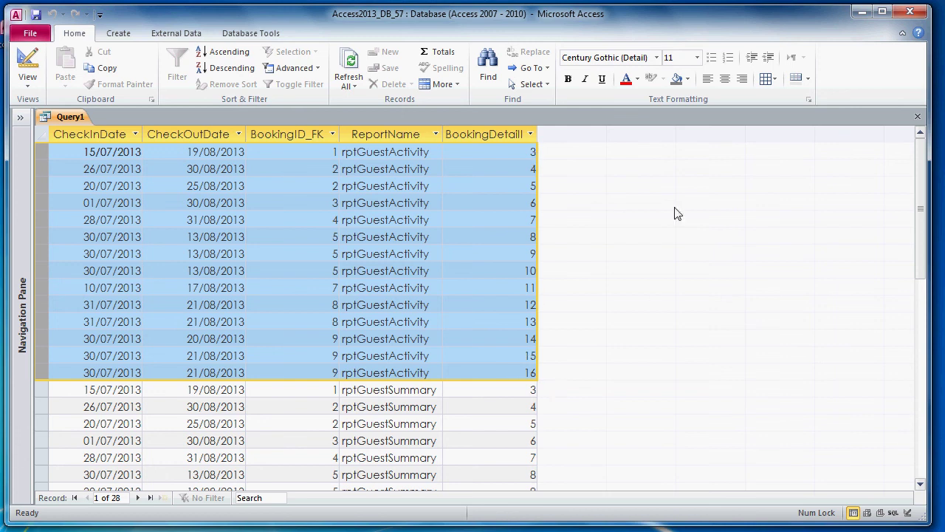
scroll(673, 212, down, 5)
scroll(663, 205, up, 1)
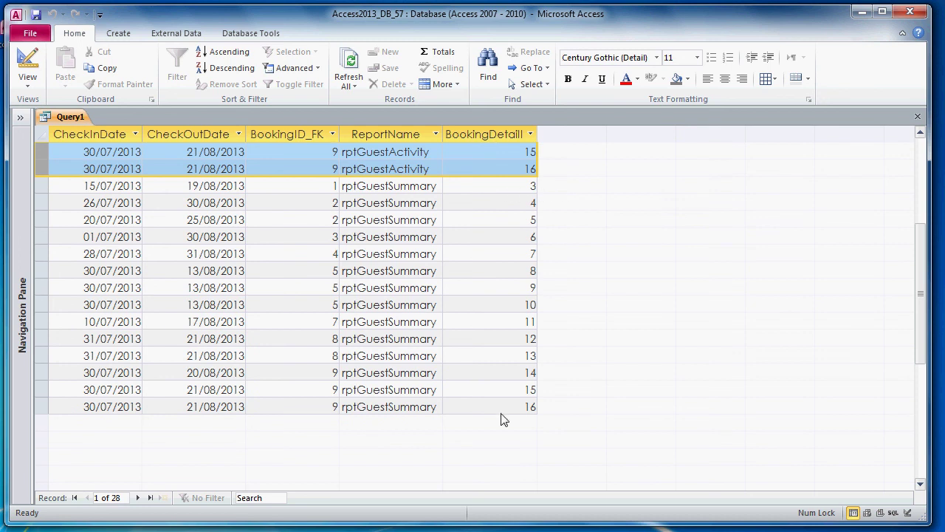
scroll(675, 362, up, 4)
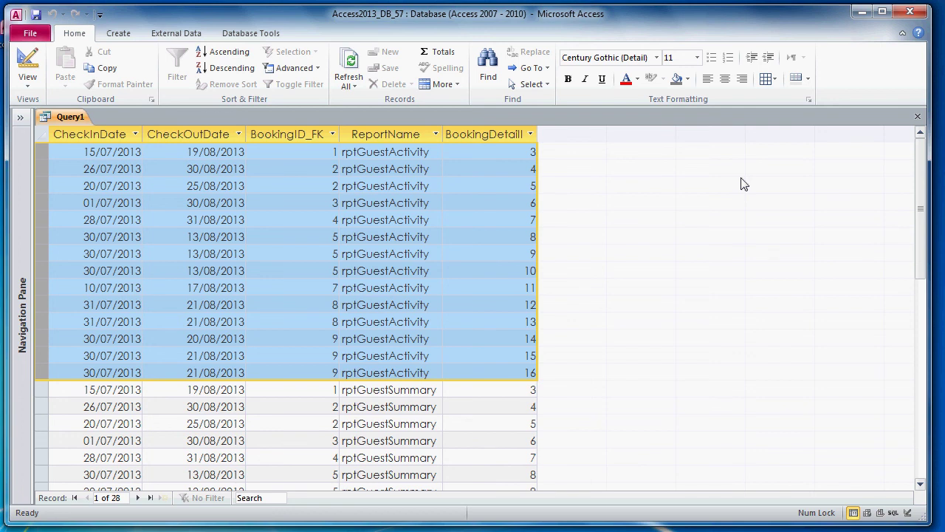
scroll(640, 219, down, 5)
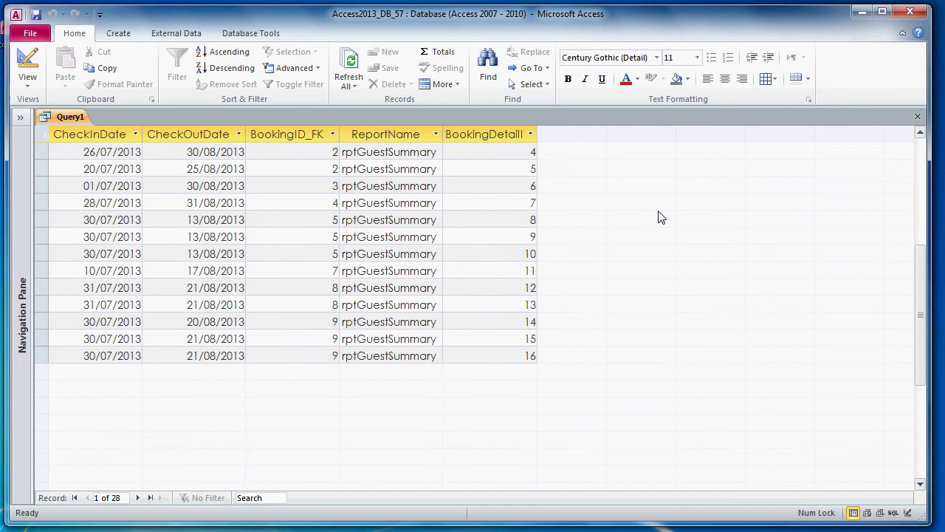
scroll(661, 217, up, 5)
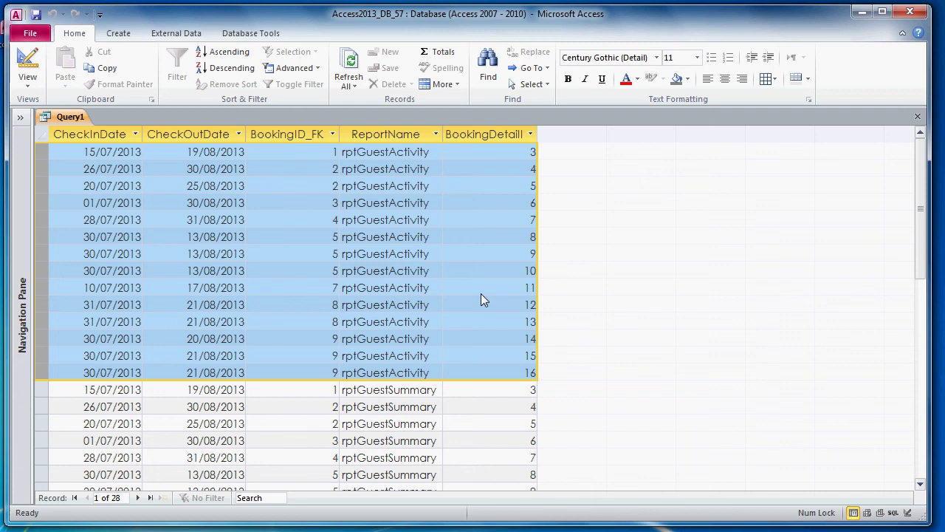
Return Query1 to Design View and slide the tblReports field list left, next to tblBookingDetails
right_click(62, 116)
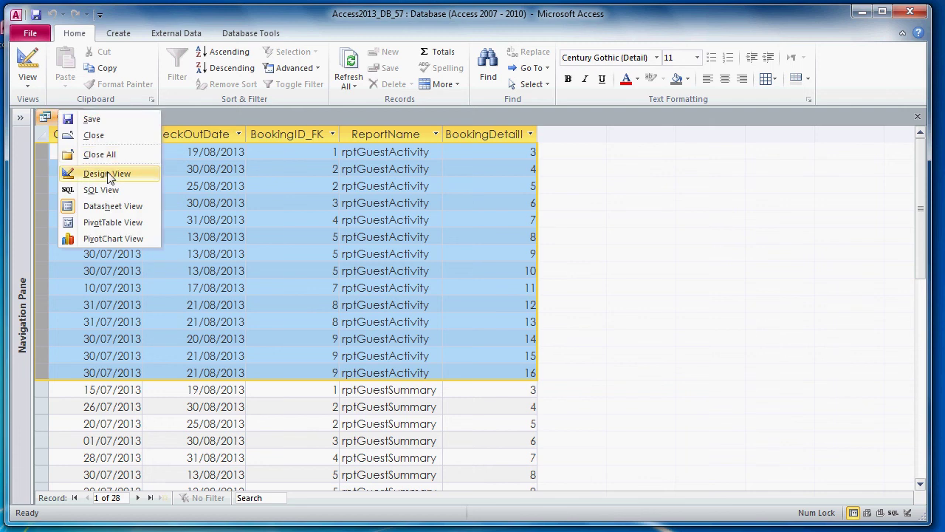
click(110, 173)
drag(375, 149, 274, 149)
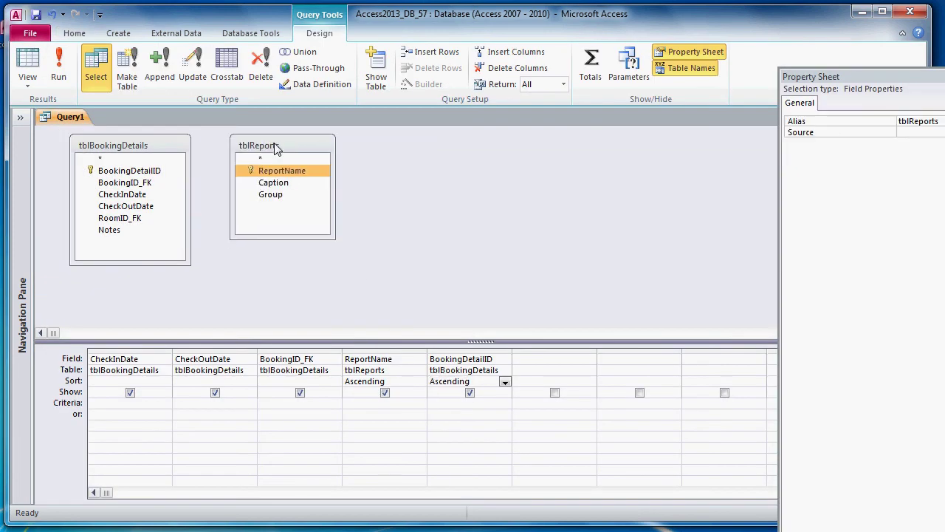